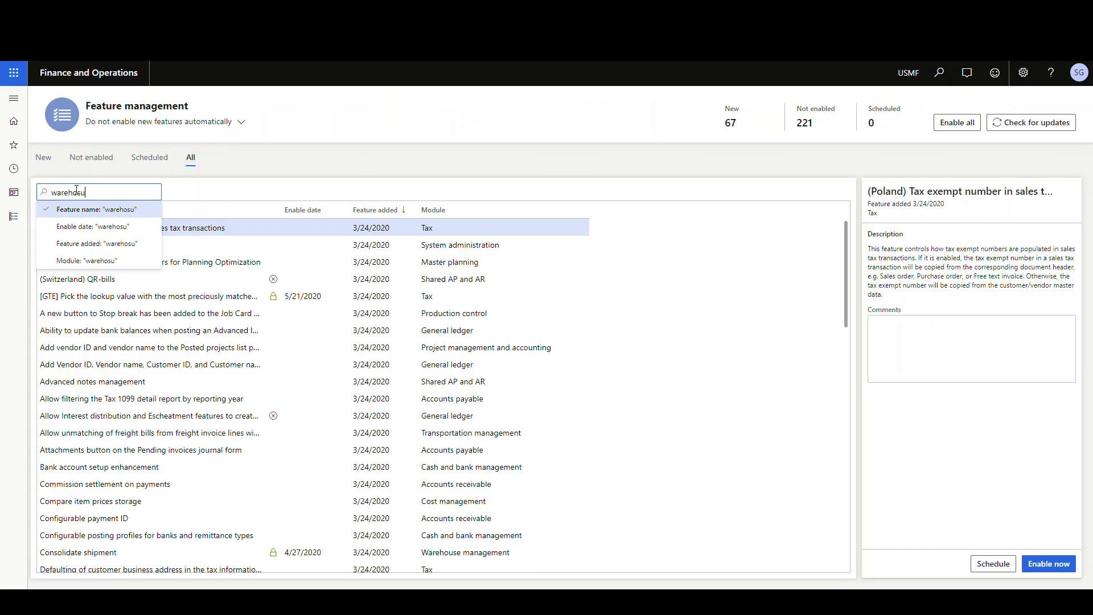
- Filter the feature list by feature name for "warehouse" and select the Warehouse slotting feature
key(BackSpace)
text(use)
key(Return)
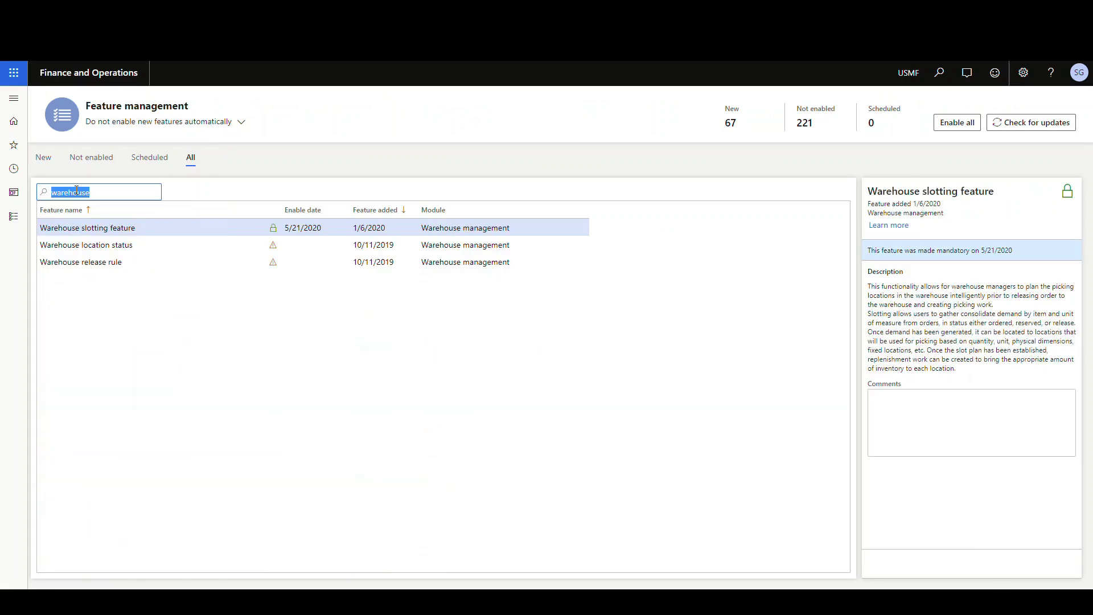
click(165, 228)
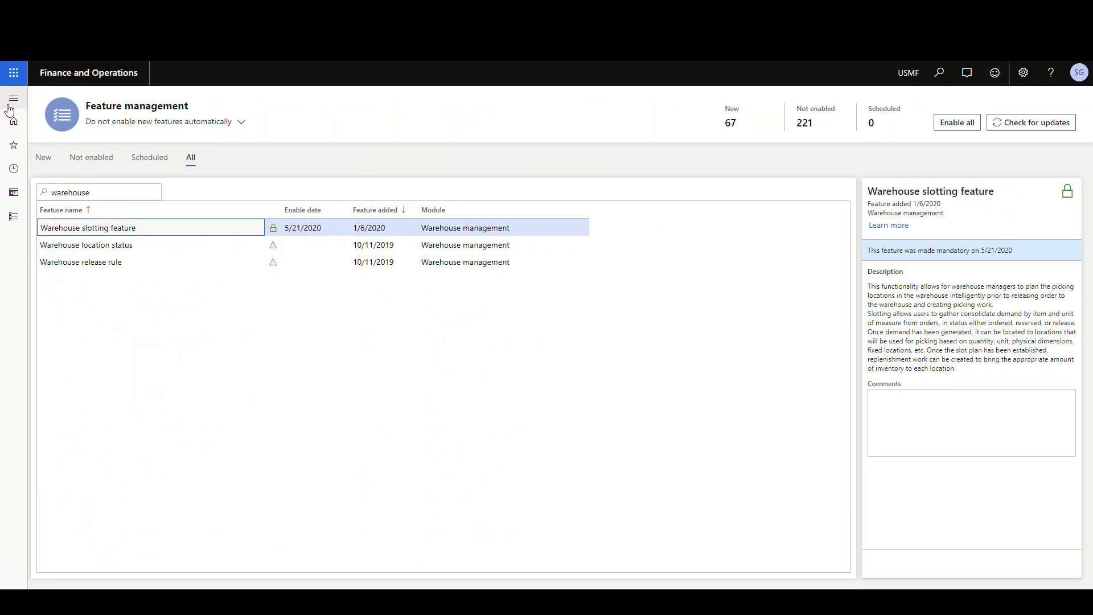
- Open the slotting unit of measure tiers in the Warehouse management setup and review the units in tier EaBoxPL
click(11, 215)
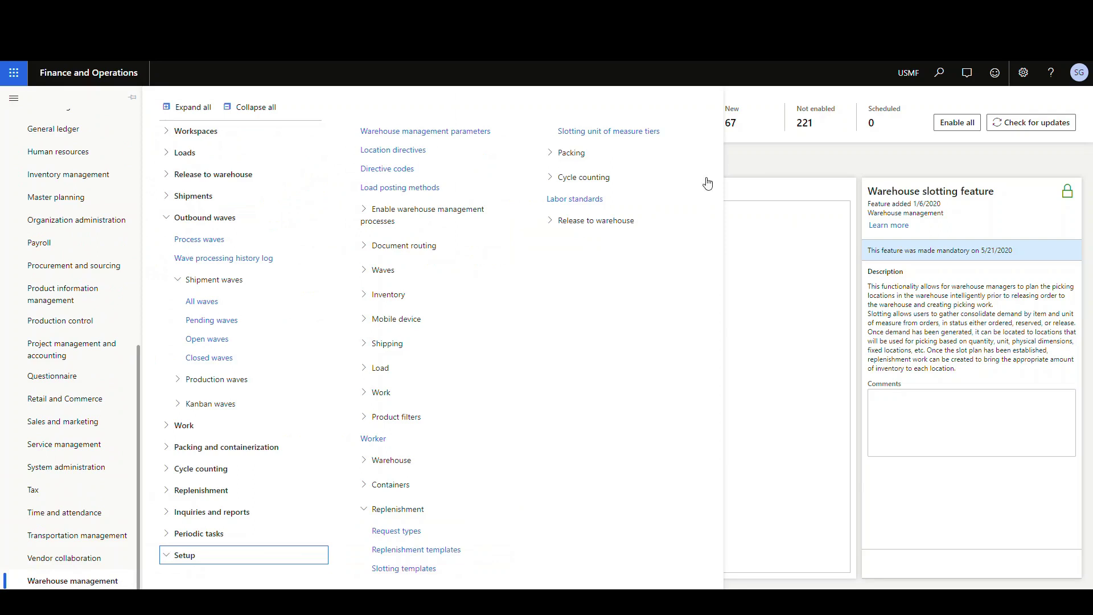
click(633, 132)
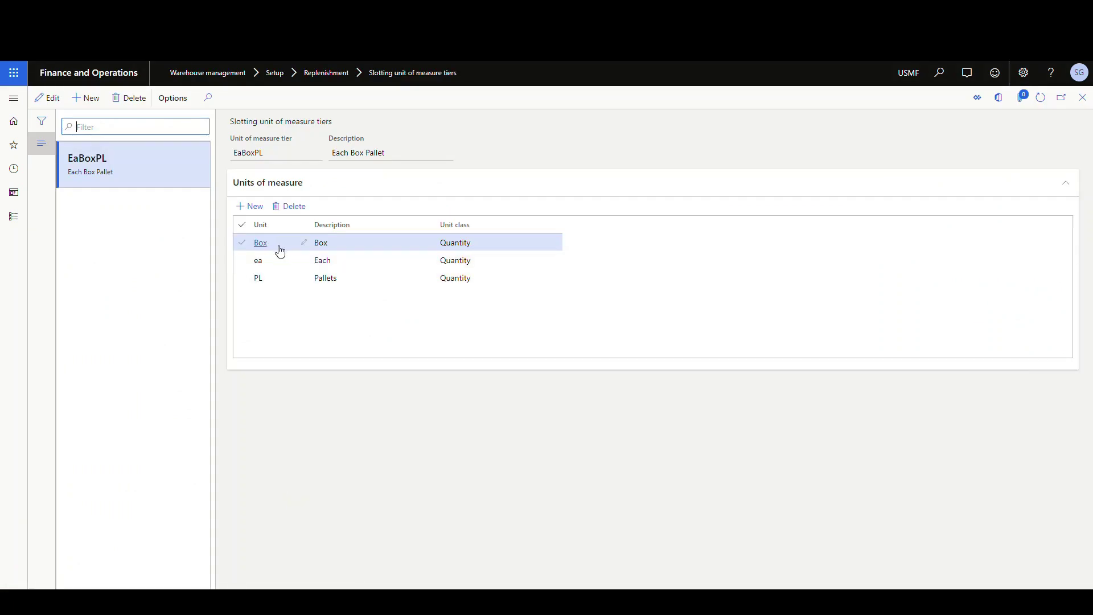
mouse_move(269, 275)
- Open the replenishment slotting templates and put template 61 into edit mode
click(17, 100)
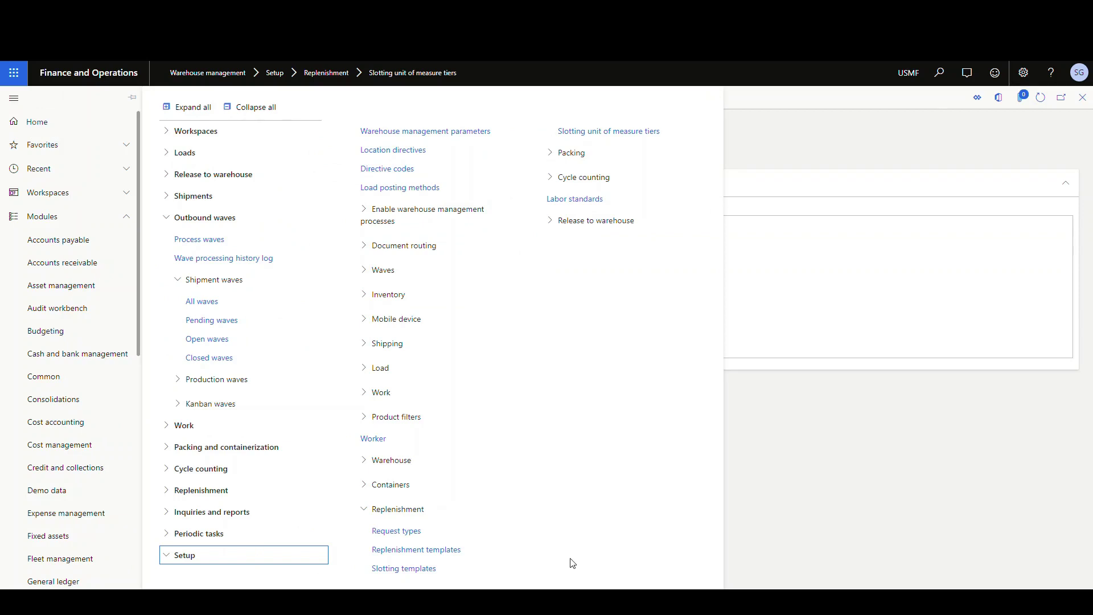
click(403, 569)
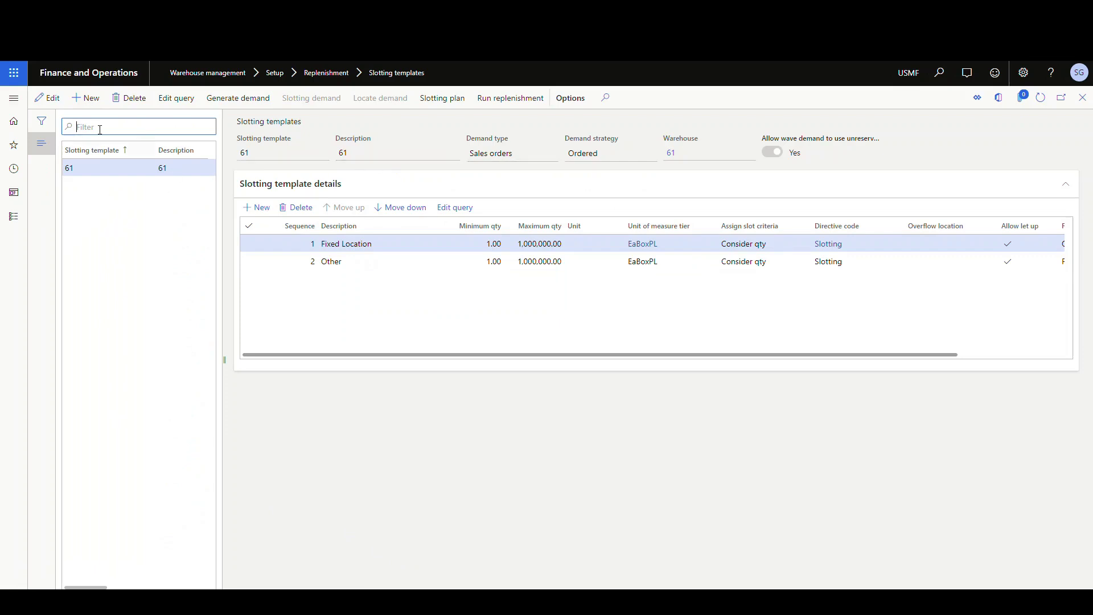
click(50, 98)
- Review the available demand type and demand strategy options for slotting template 61
click(552, 153)
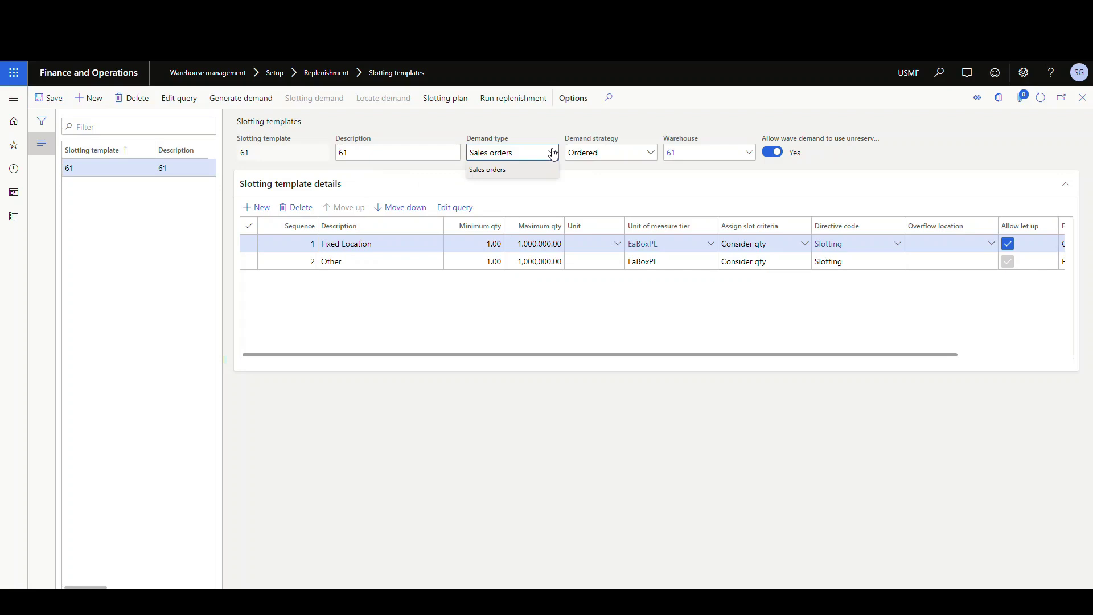
click(552, 152)
click(651, 156)
click(650, 155)
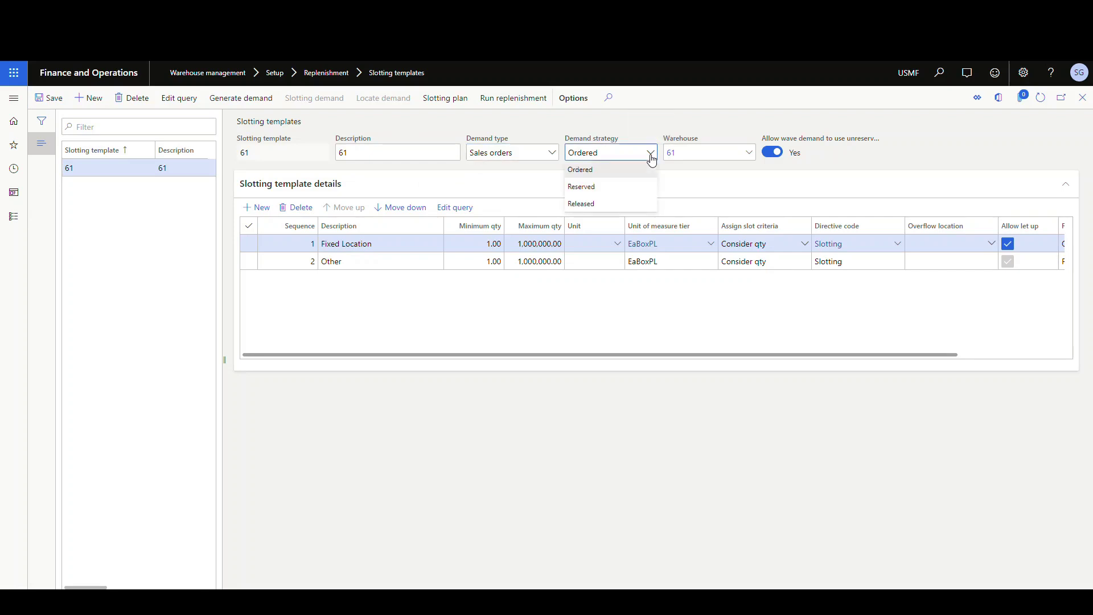
click(652, 156)
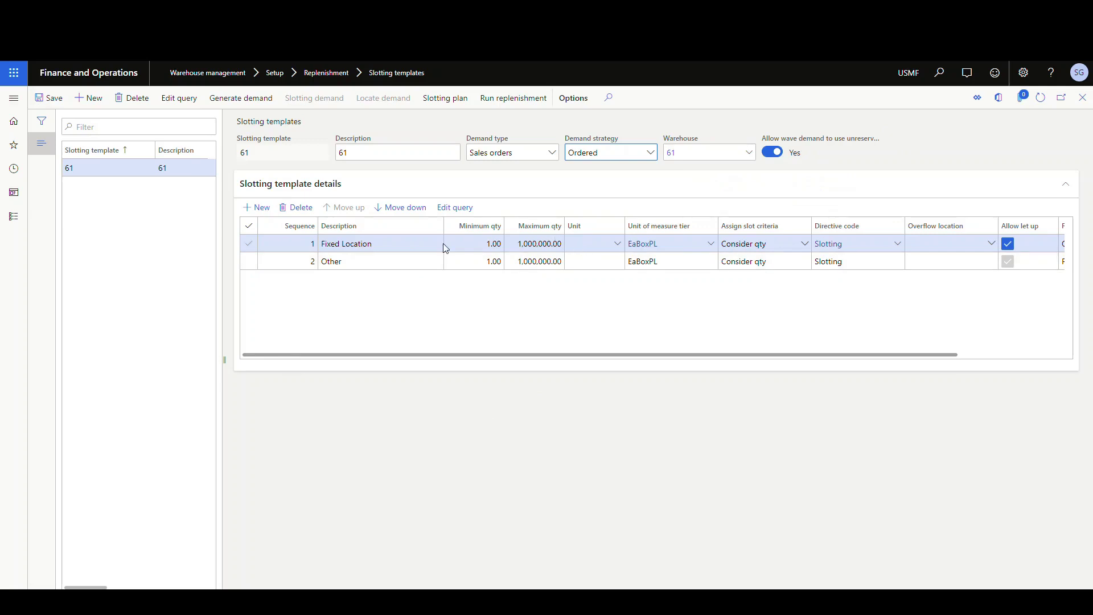
- Review the Fixed Location and Other template lines, including the assign slot criteria and directive code choices for the Other line
click(405, 244)
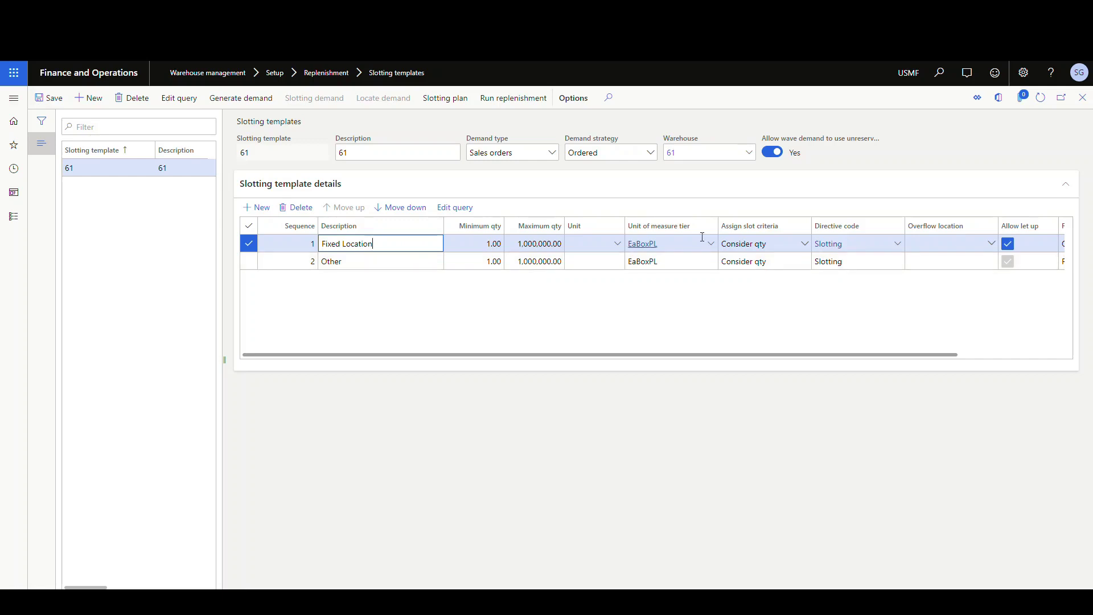
click(358, 264)
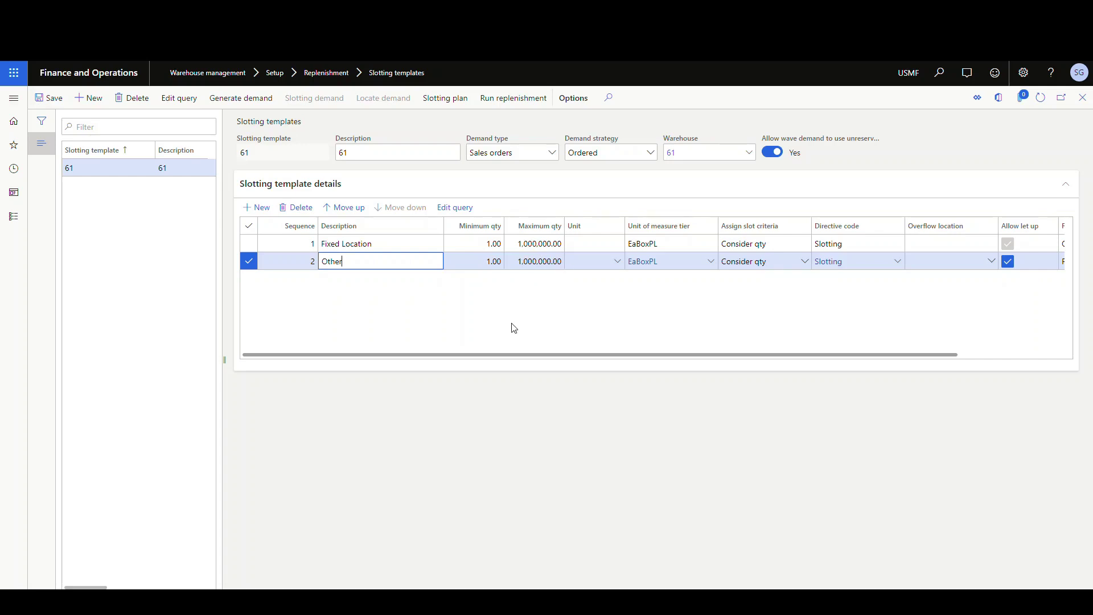
drag(499, 356, 646, 341)
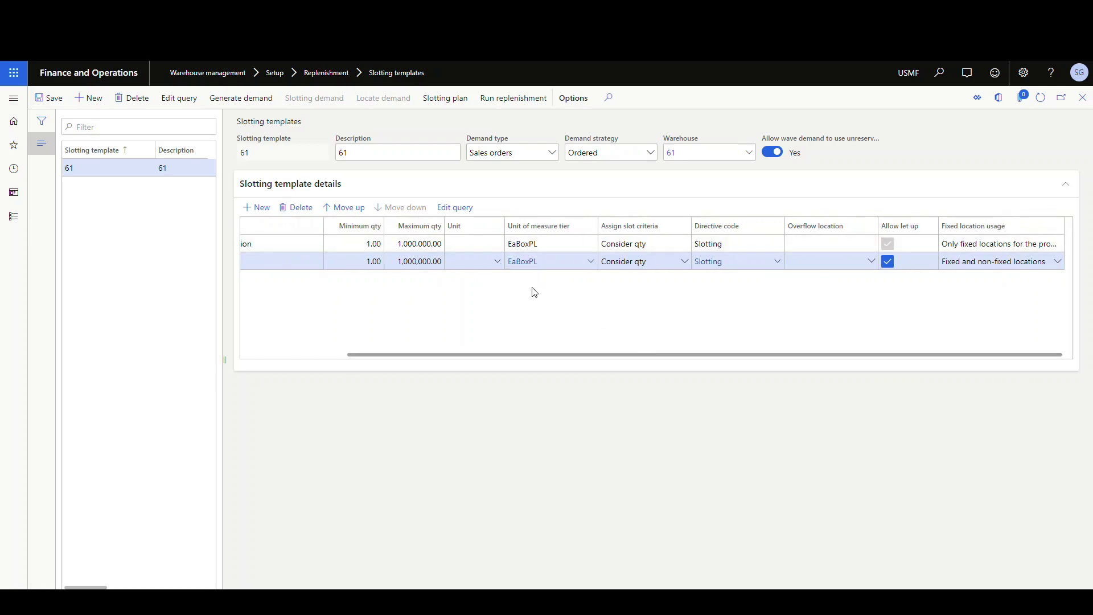
click(685, 262)
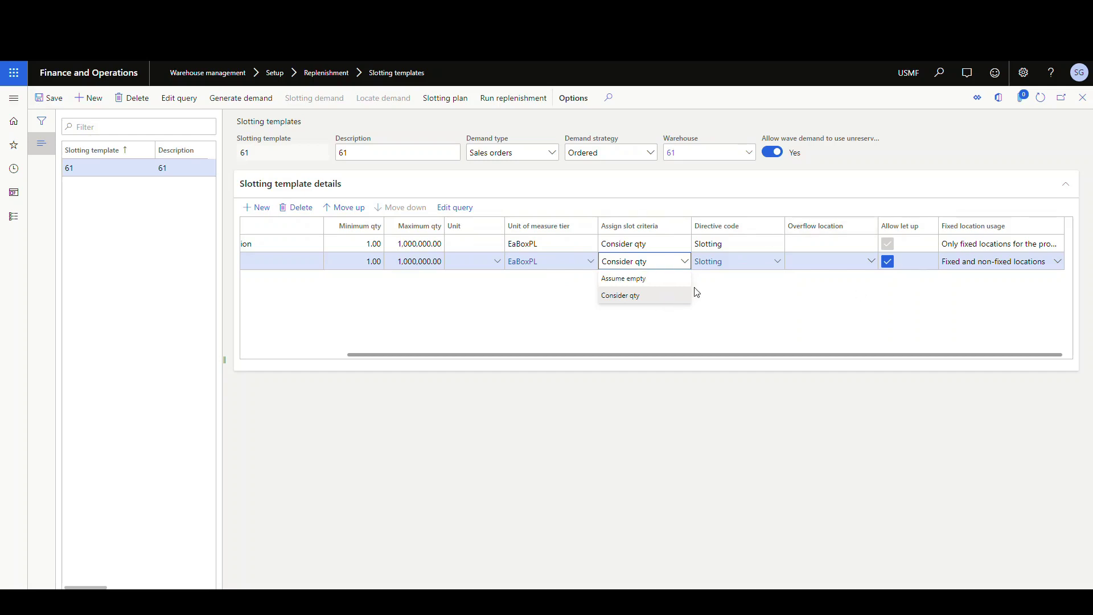
click(678, 295)
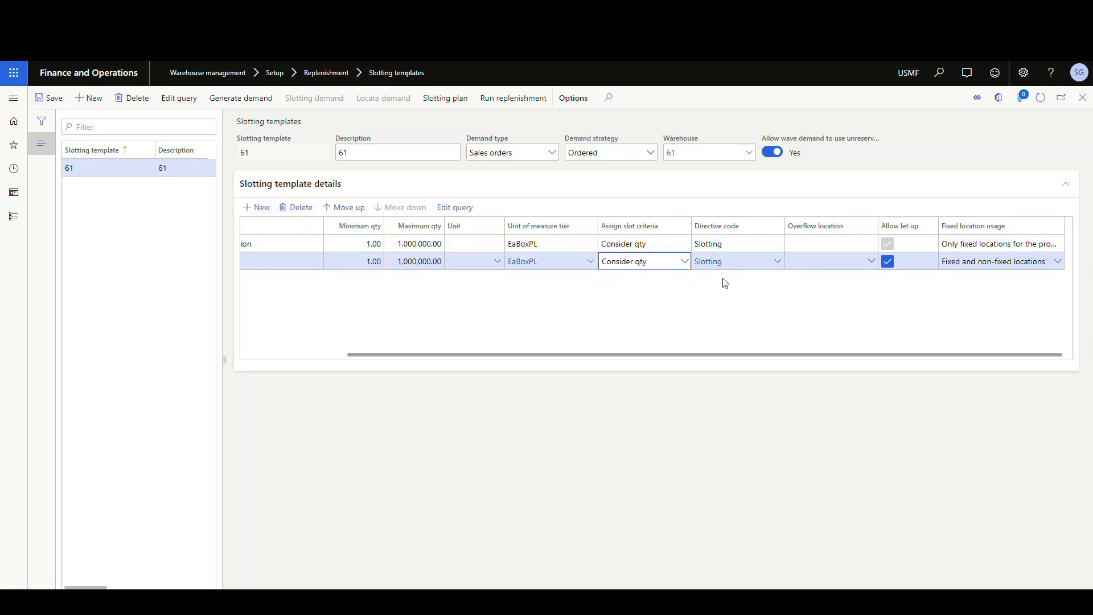
click(777, 263)
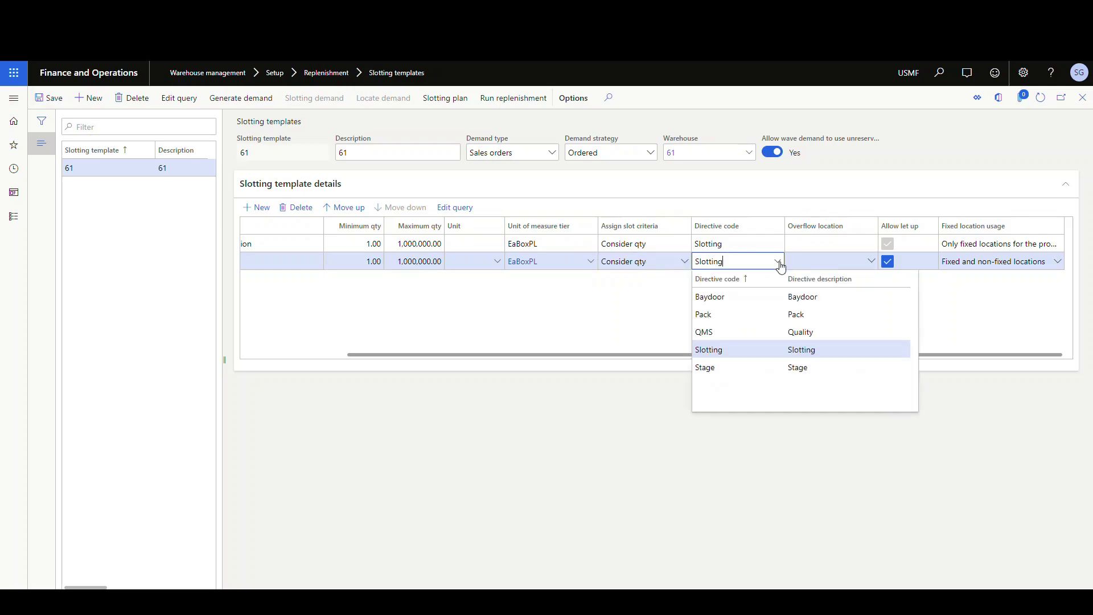
click(777, 263)
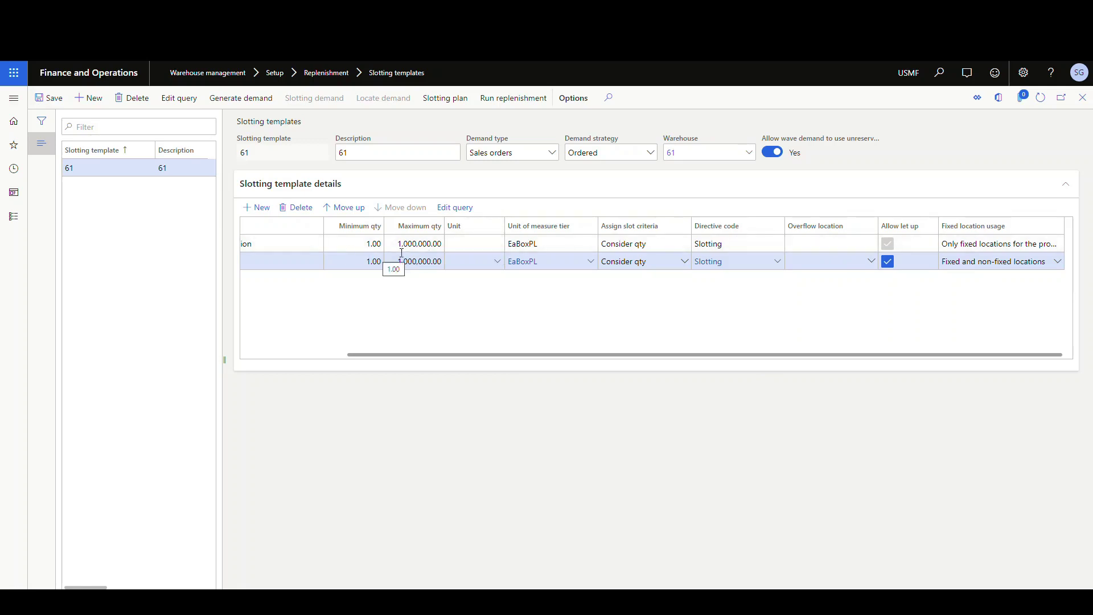
- Examine the location query of the Other line and the wave status and warehouse criteria in the template's own query
click(460, 208)
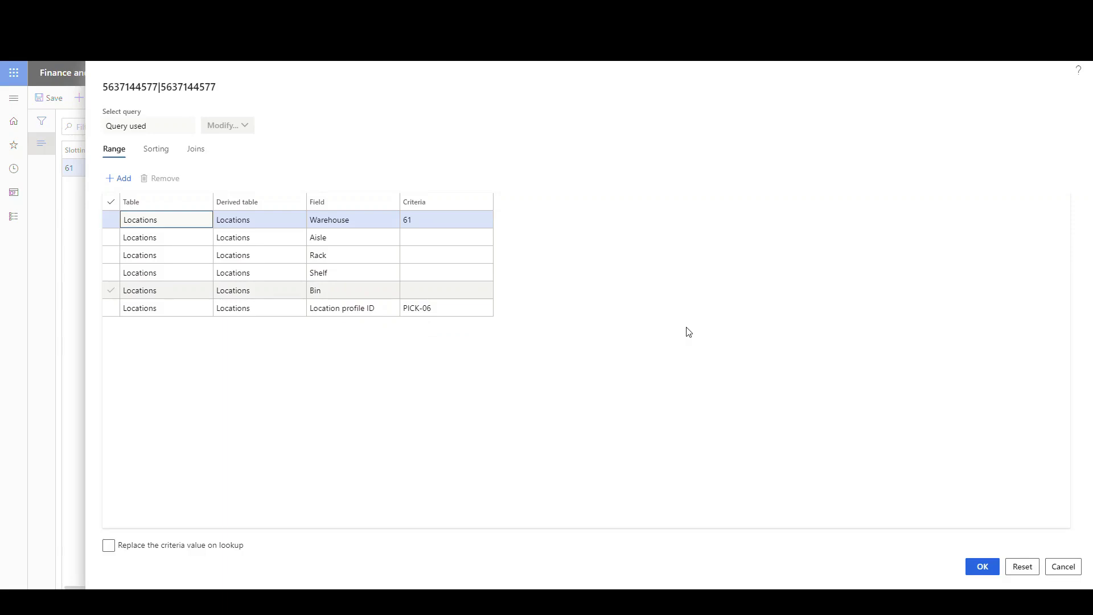
click(1061, 568)
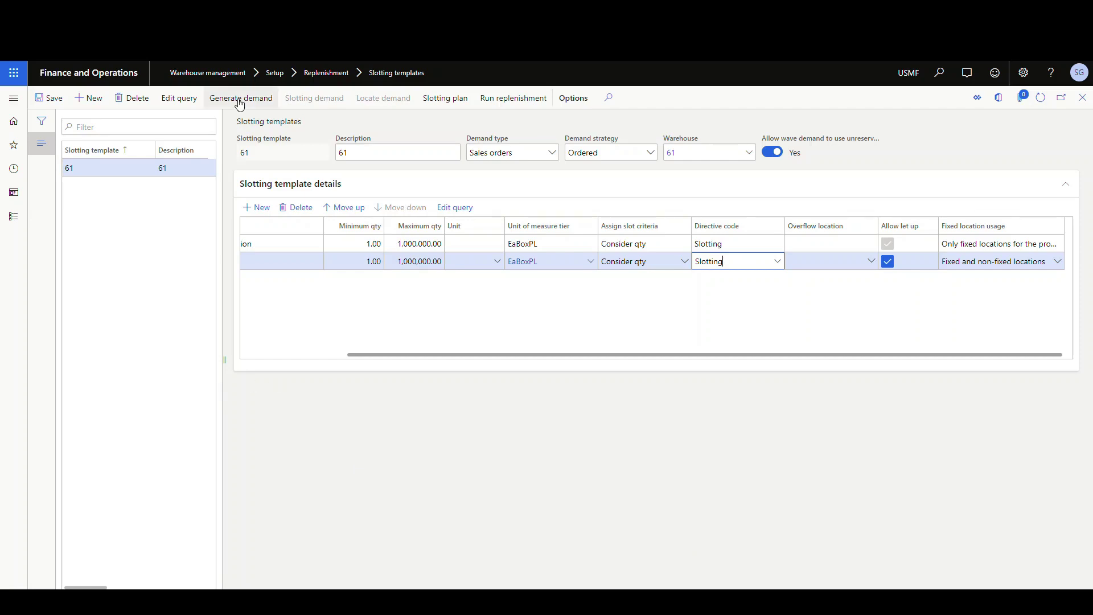
click(184, 106)
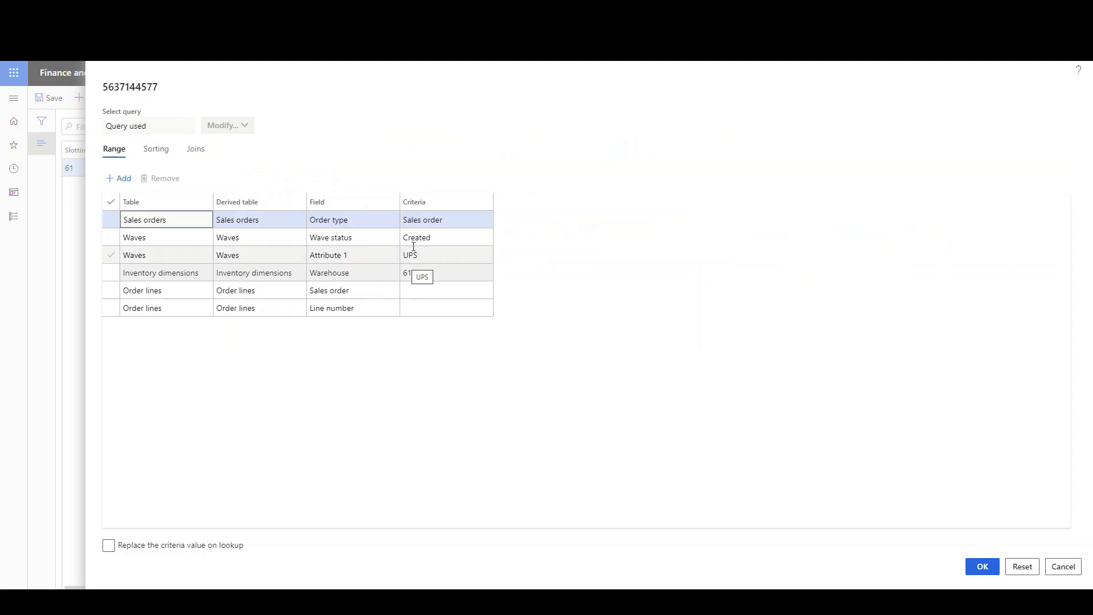
click(447, 237)
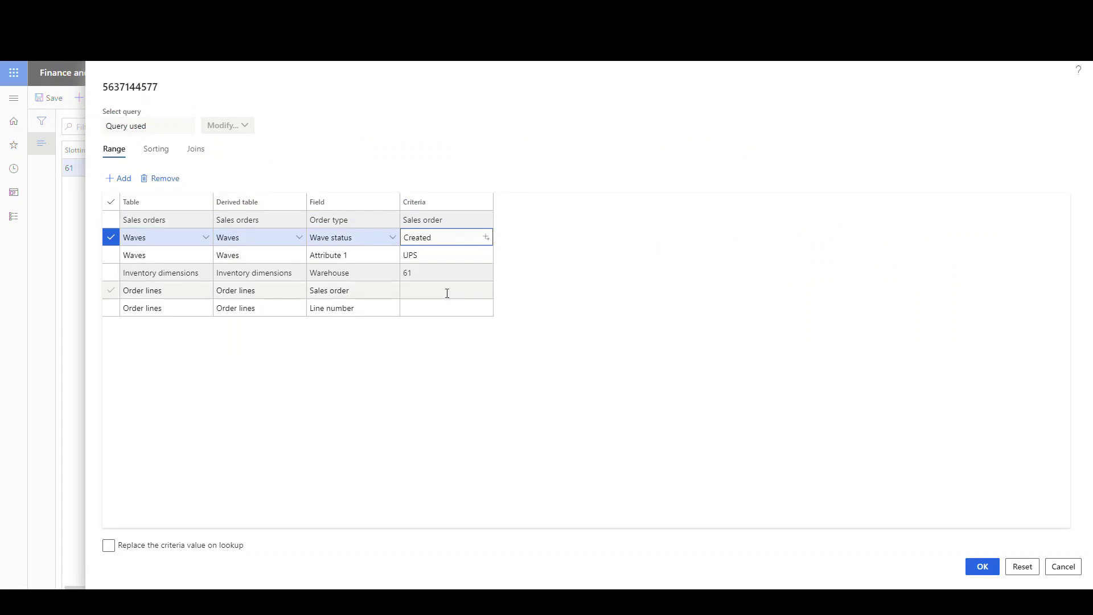
click(438, 274)
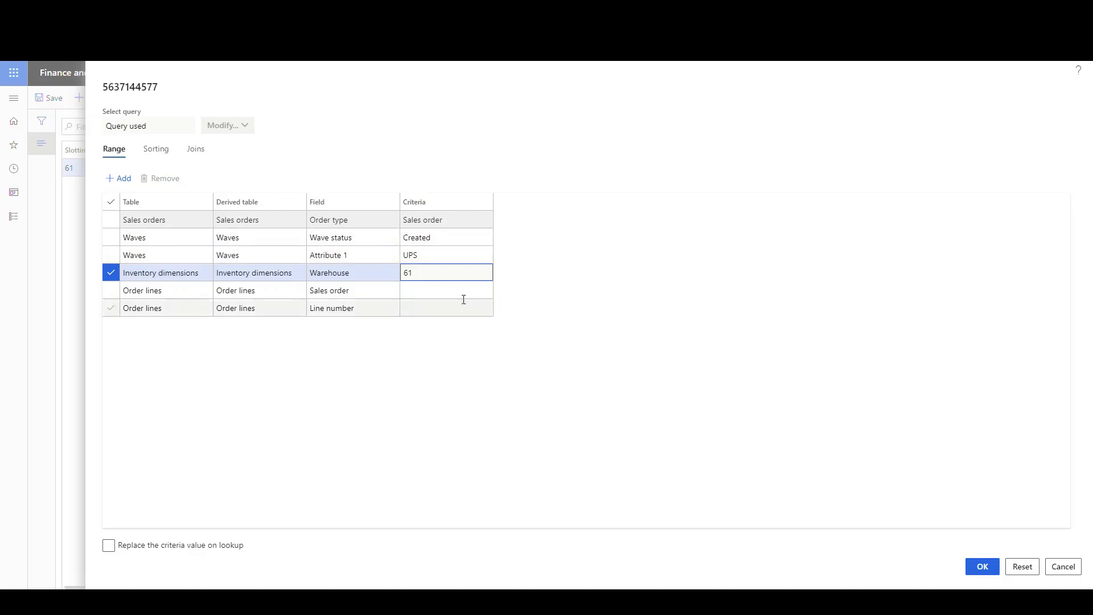
click(457, 240)
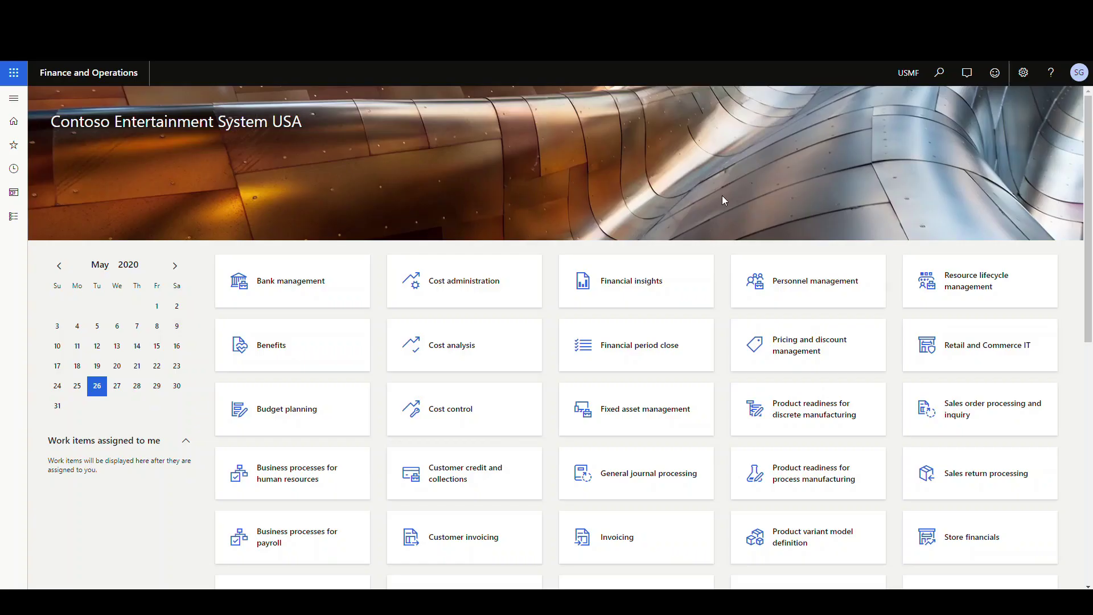
- Open the list of all shipment waves and view the wave lines of wave USMF-000000086
click(14, 99)
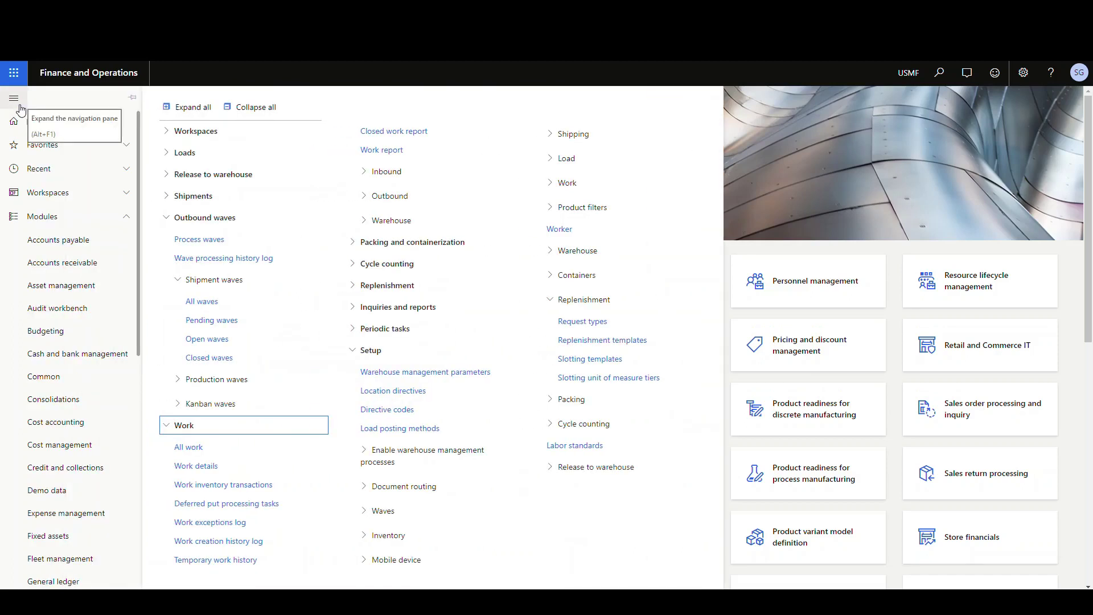
scroll(68, 341, down, 8)
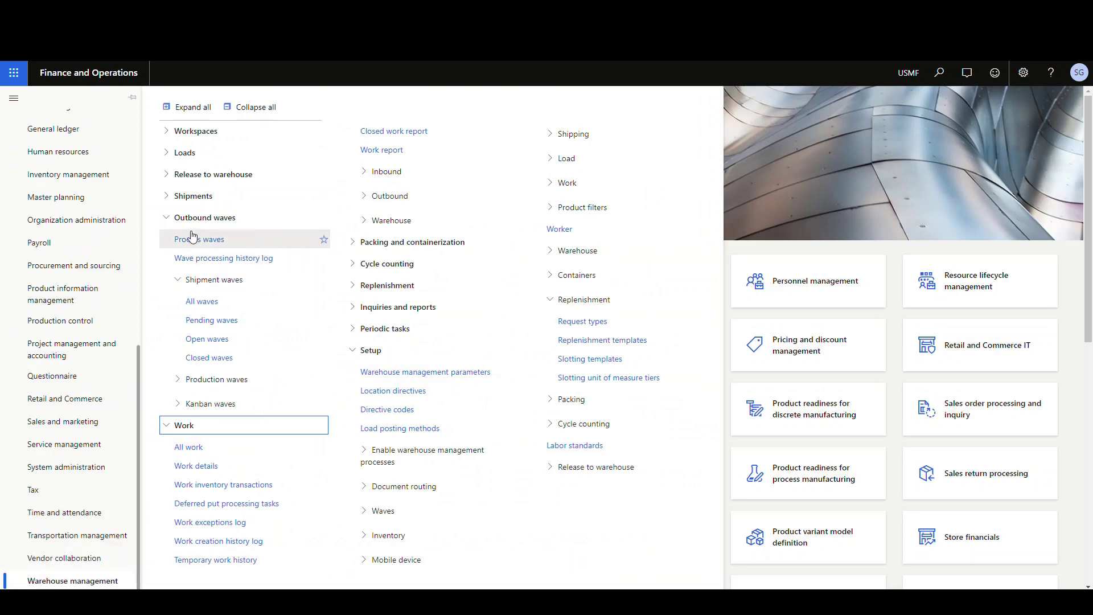
click(202, 302)
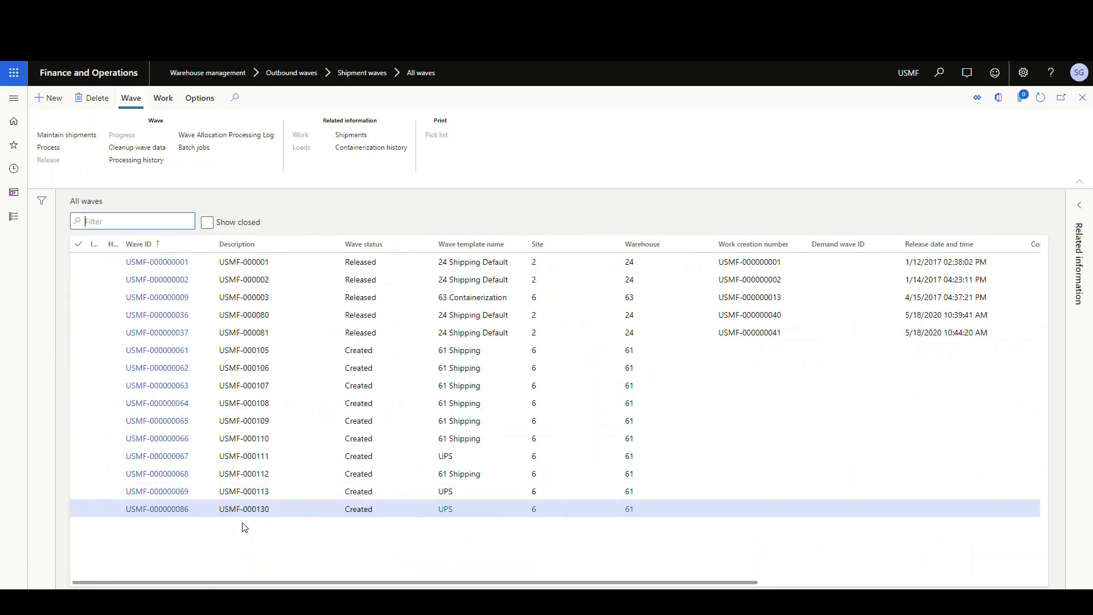
click(144, 510)
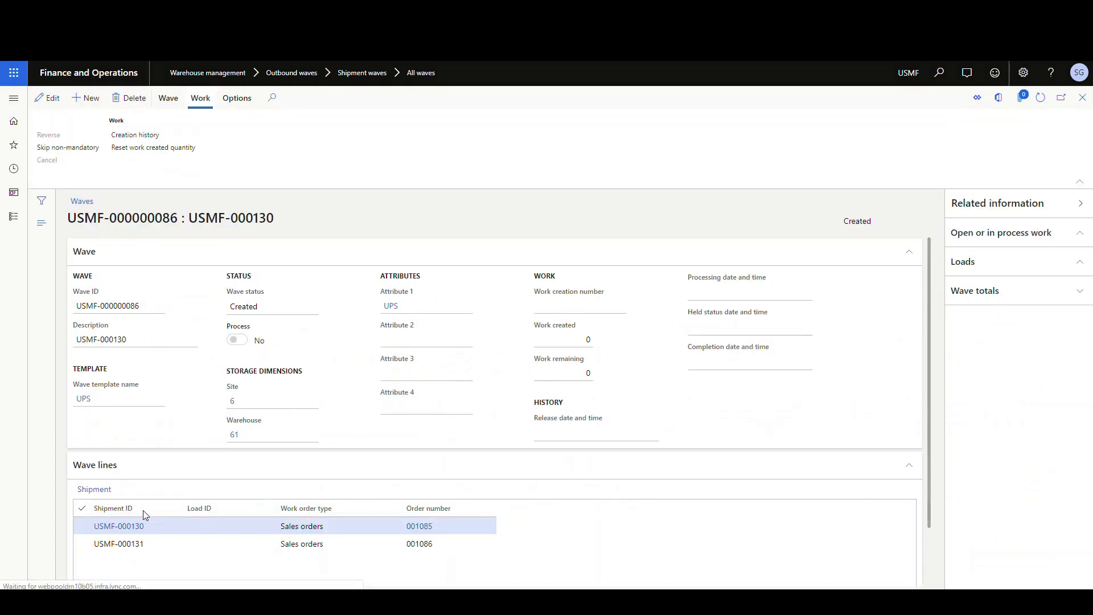
scroll(195, 506, down, 1)
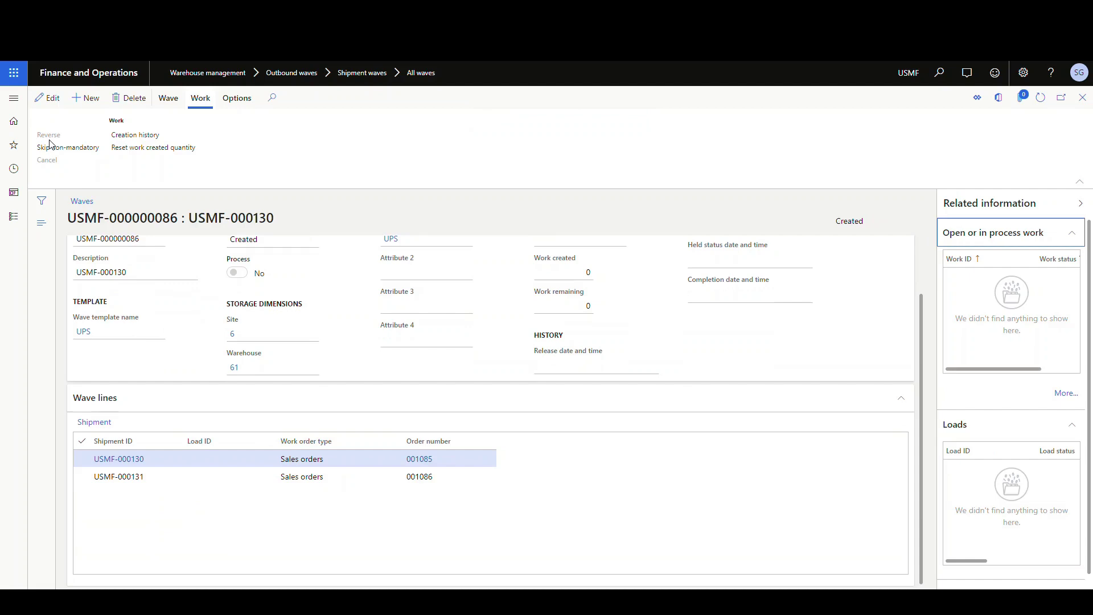
- Review the item lines of the sales orders on the wave, and return to the list of all waves
click(430, 465)
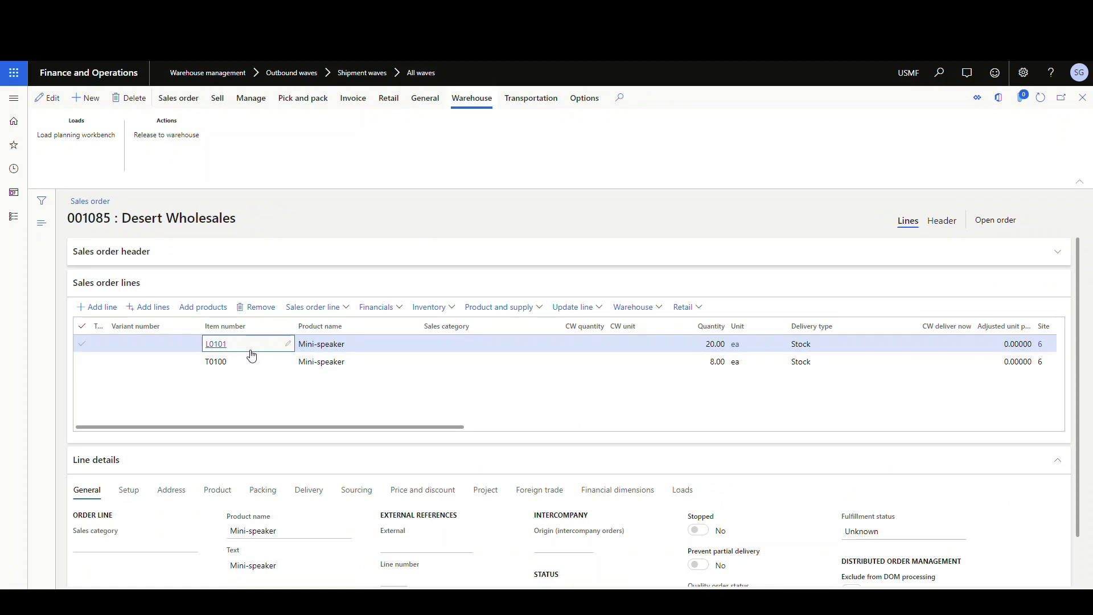
click(283, 363)
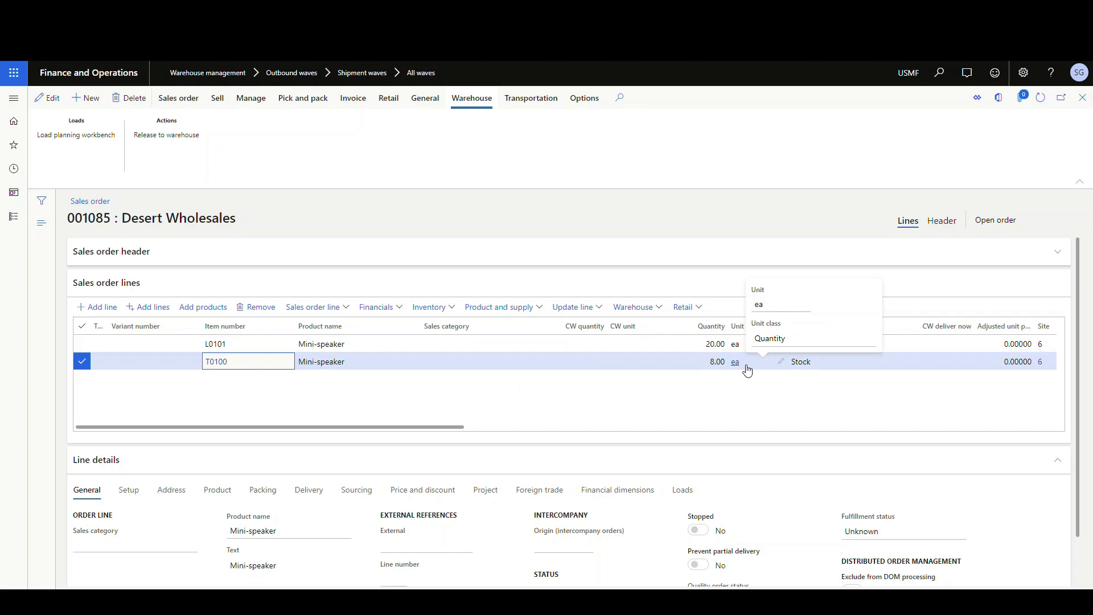
click(1081, 99)
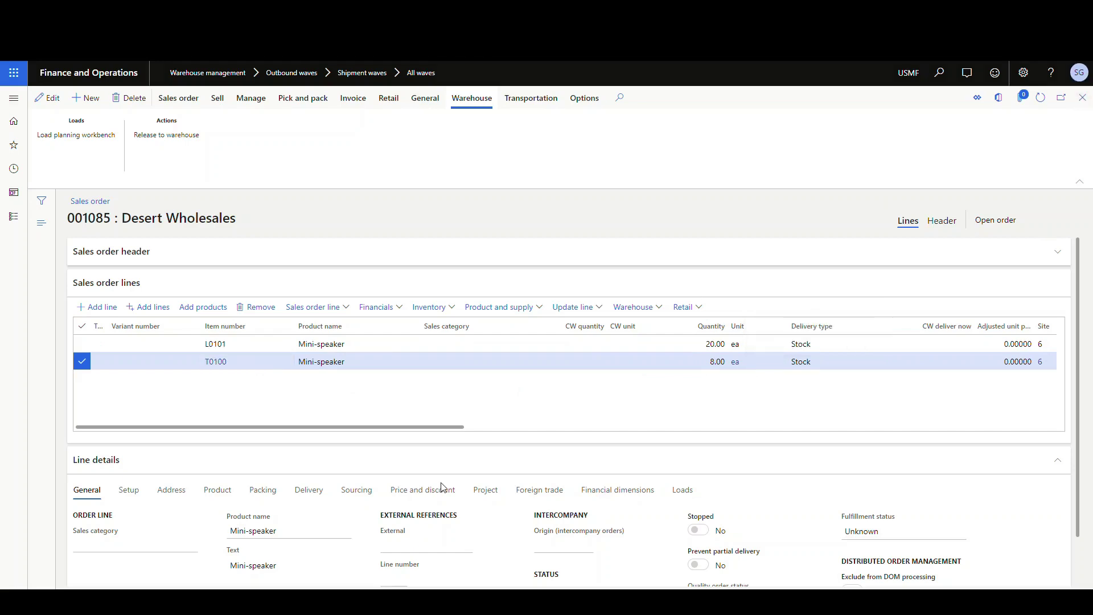
click(420, 479)
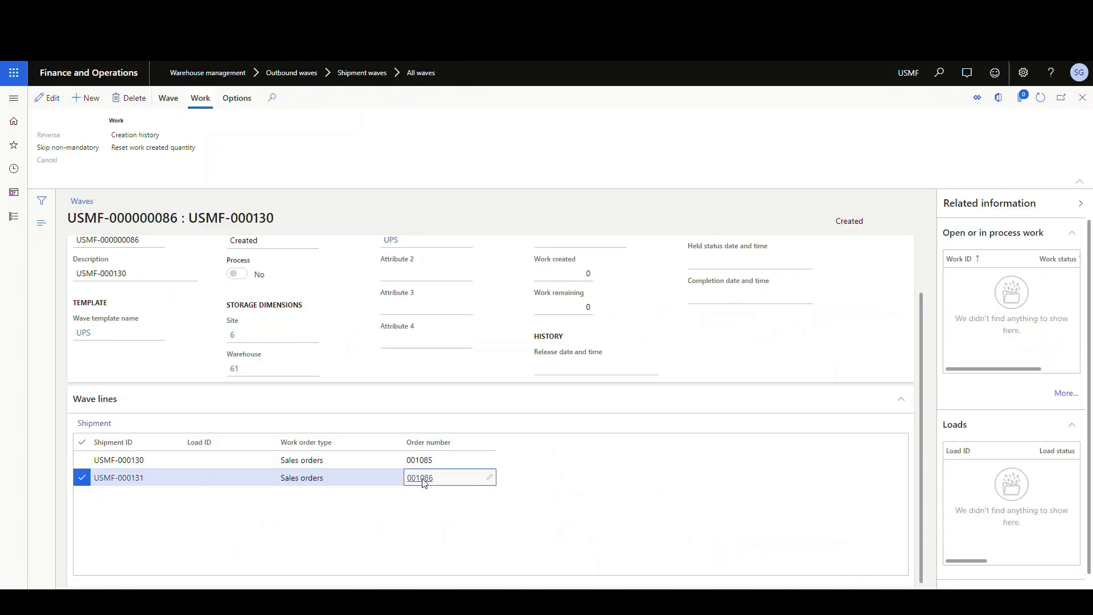
click(421, 479)
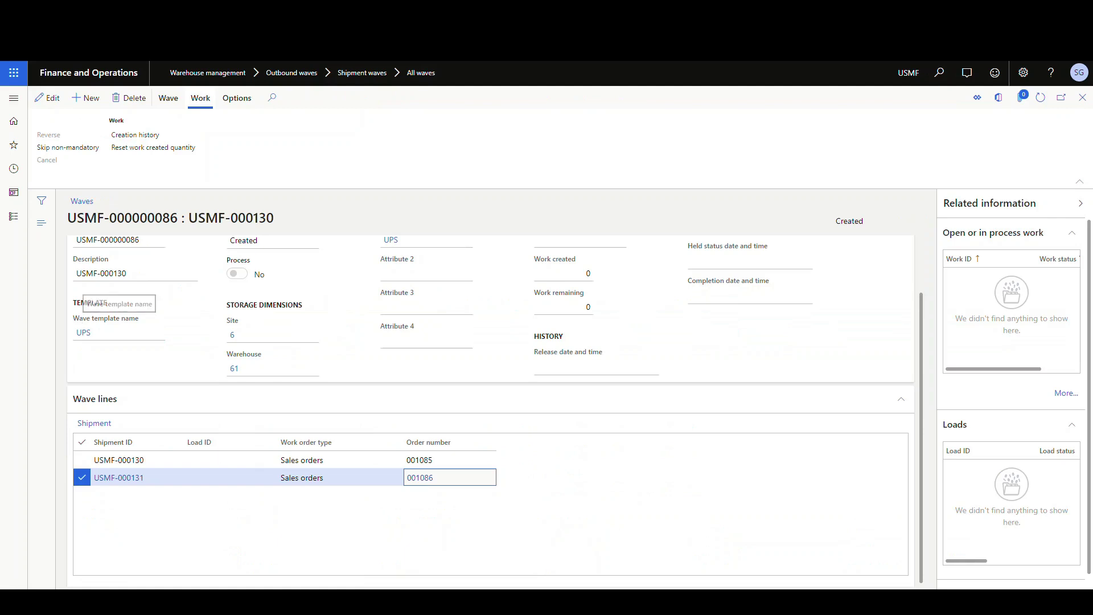
click(1083, 98)
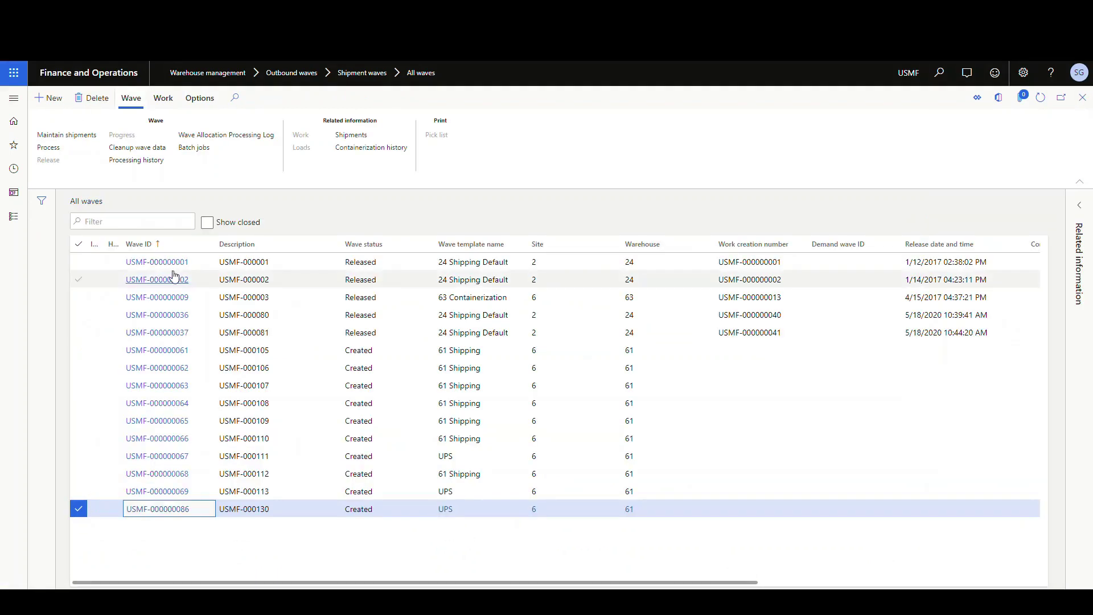
- Return to the slotting templates in the Warehouse management replenishment setup
click(11, 102)
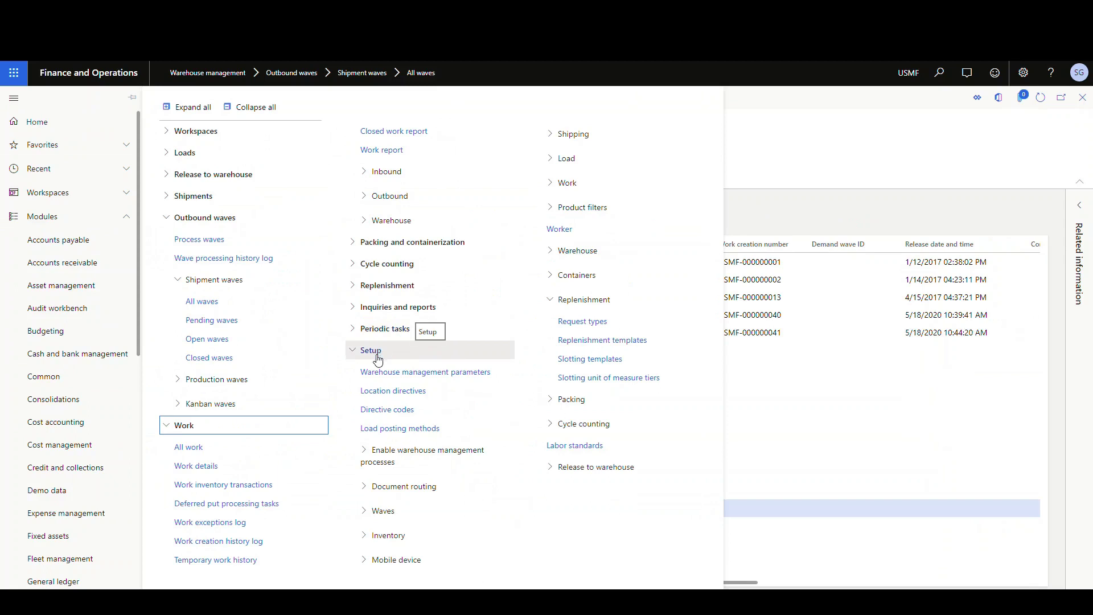
click(688, 358)
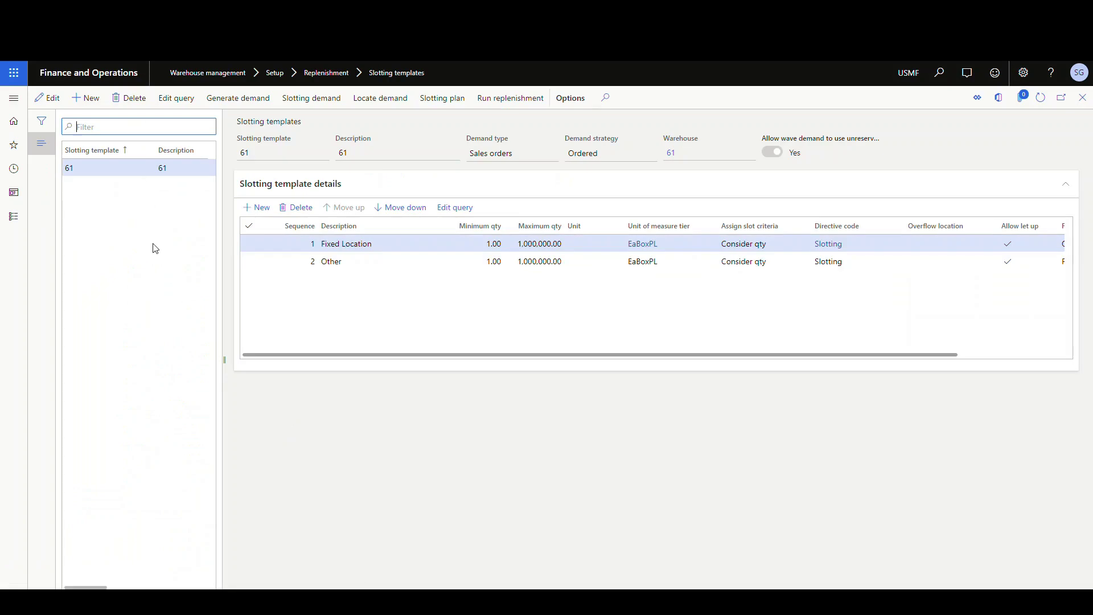
- Generate the slotting demand for slotting template 61 and review the resulting demand lines for the L0101 and T0100 items
click(222, 98)
click(227, 116)
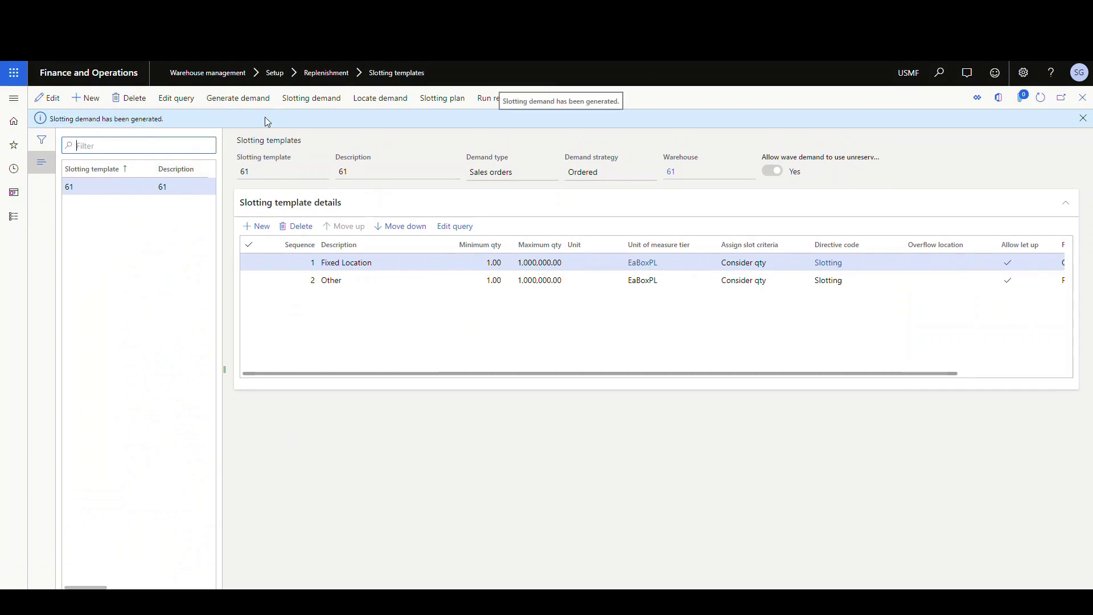
click(317, 105)
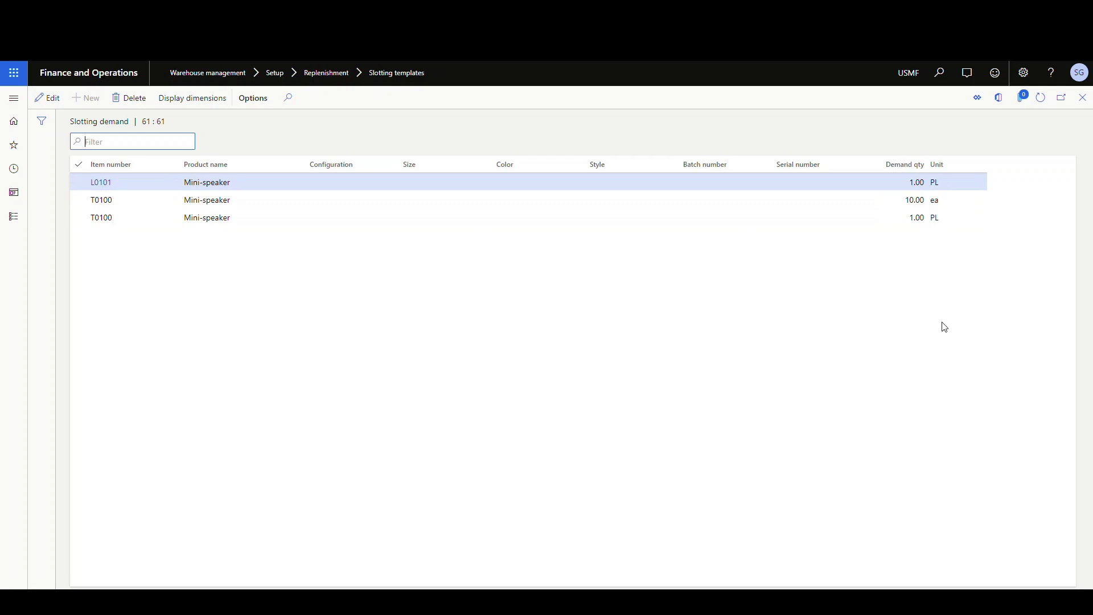
click(240, 196)
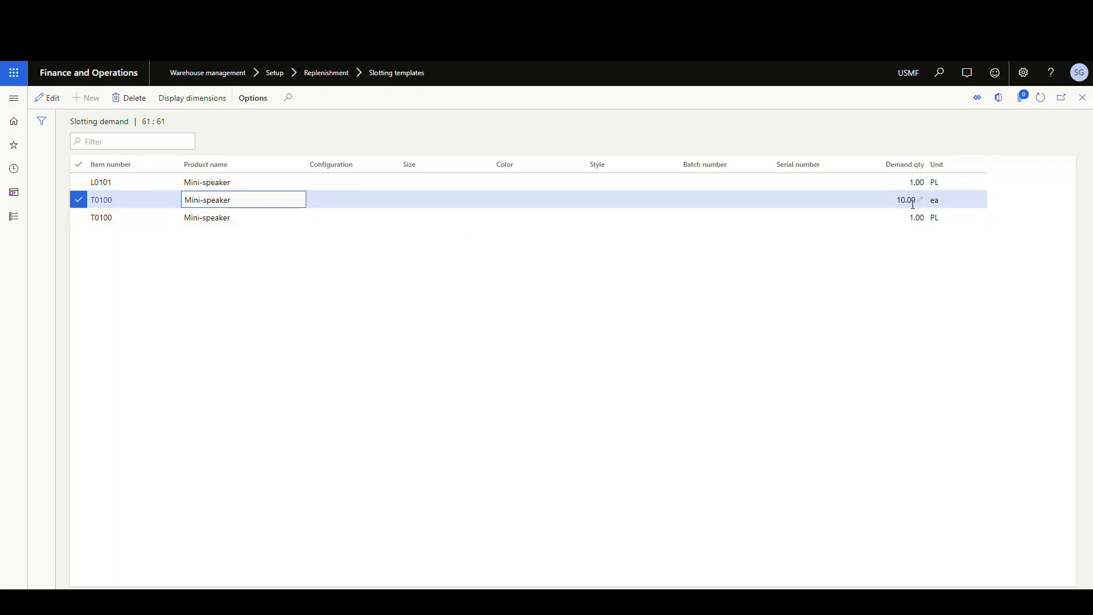
click(325, 219)
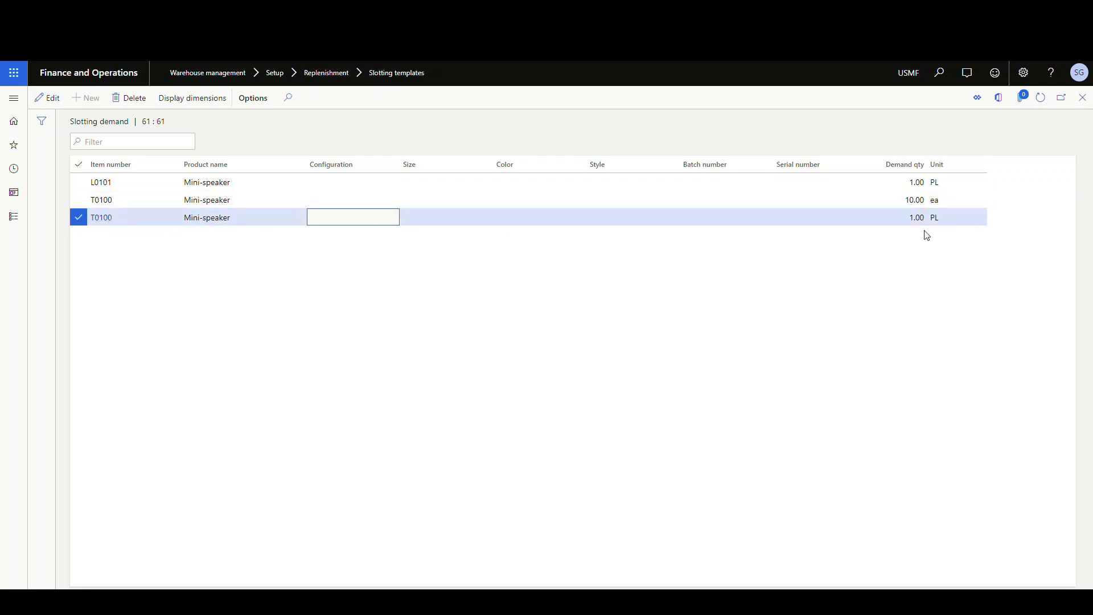
- Locate the demand for slotting template 61 and review the location assigned to each item line in the slotting plan
click(1082, 99)
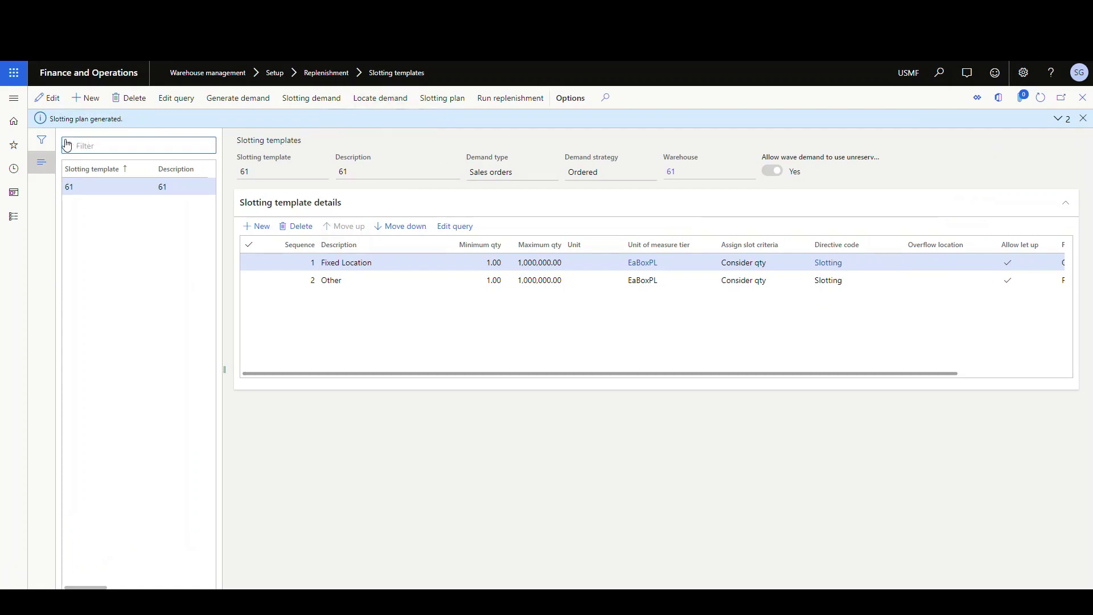
click(438, 99)
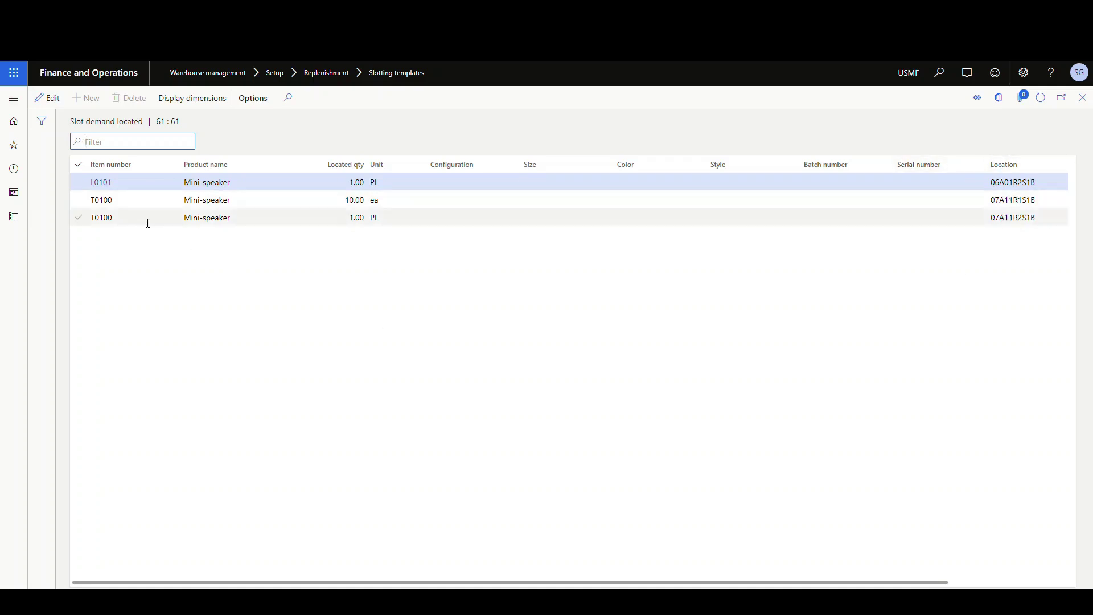
click(1044, 182)
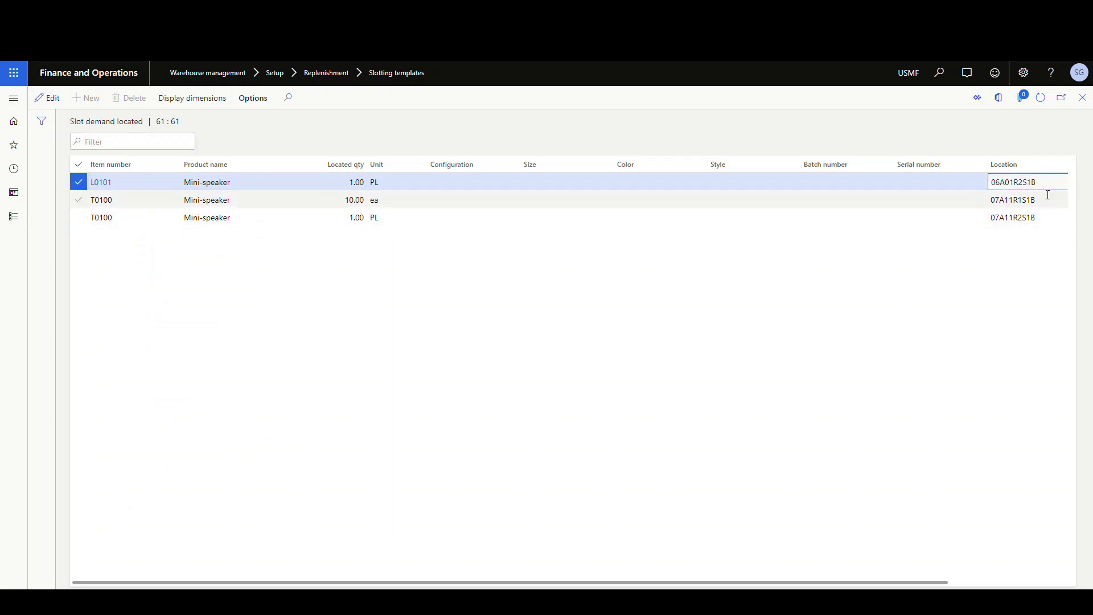
click(1049, 206)
click(1044, 216)
click(1044, 197)
click(1039, 181)
click(1040, 199)
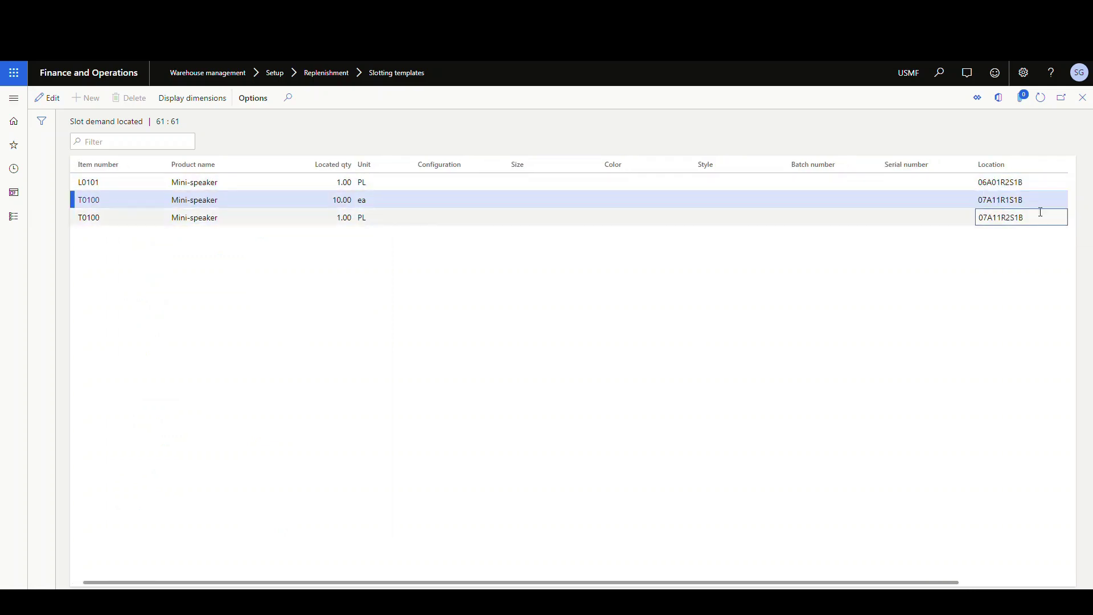
click(1039, 216)
click(1082, 97)
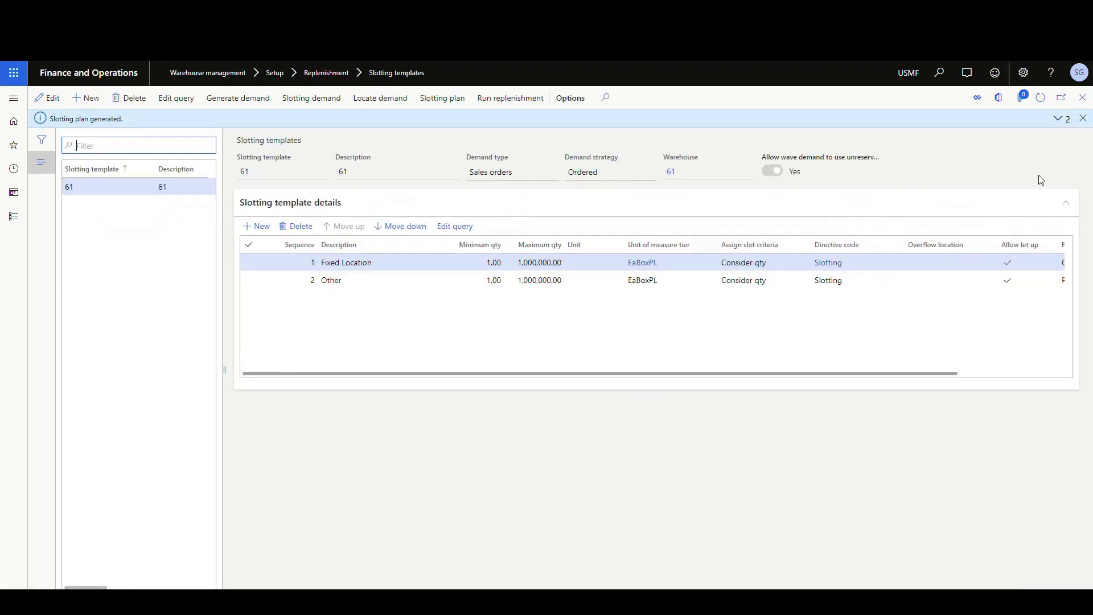
- Run replenishment from slotting template 61 and find the replenishment work for warehouse 61 in the list of all work
click(1082, 118)
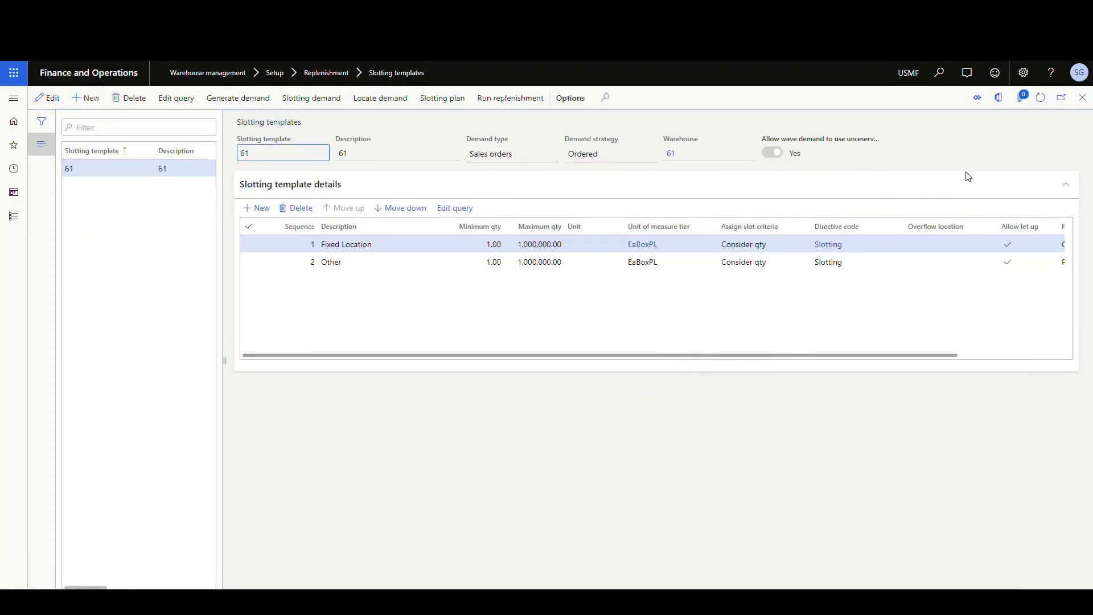
click(510, 100)
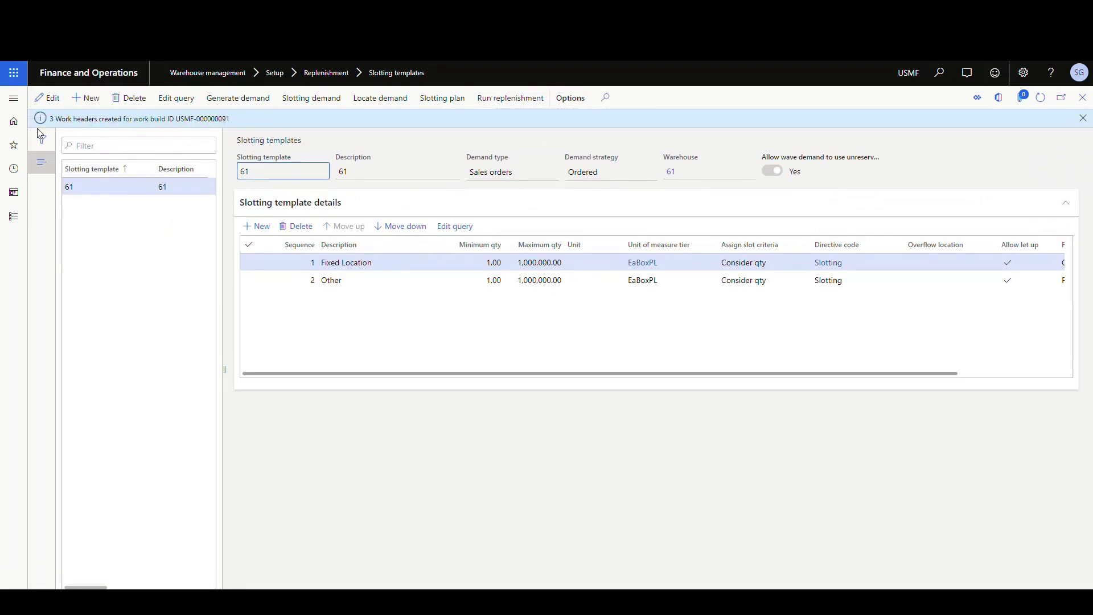
click(12, 98)
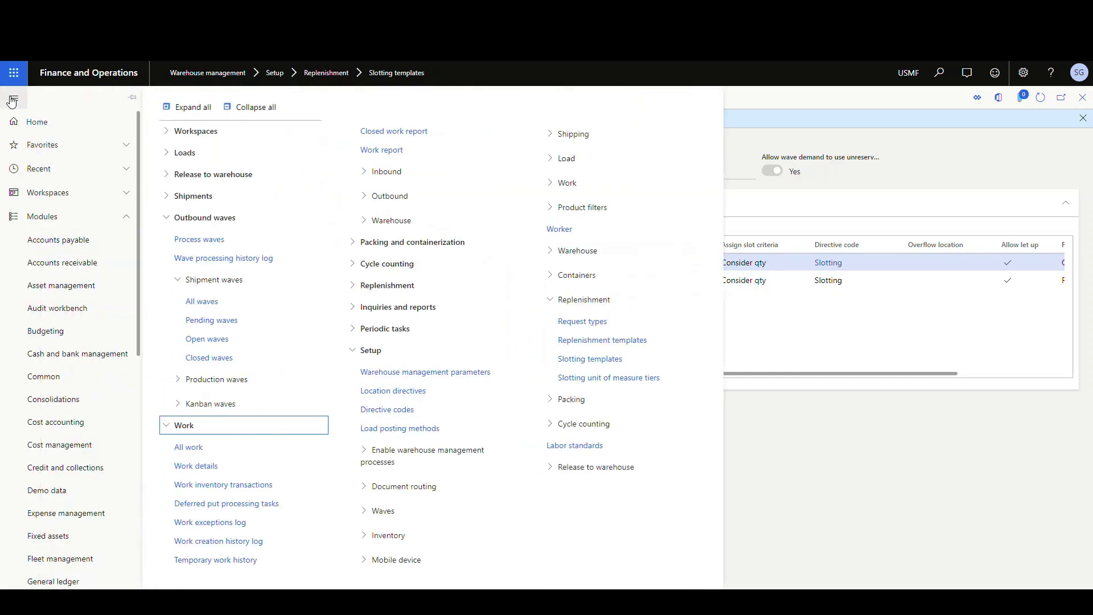
click(193, 448)
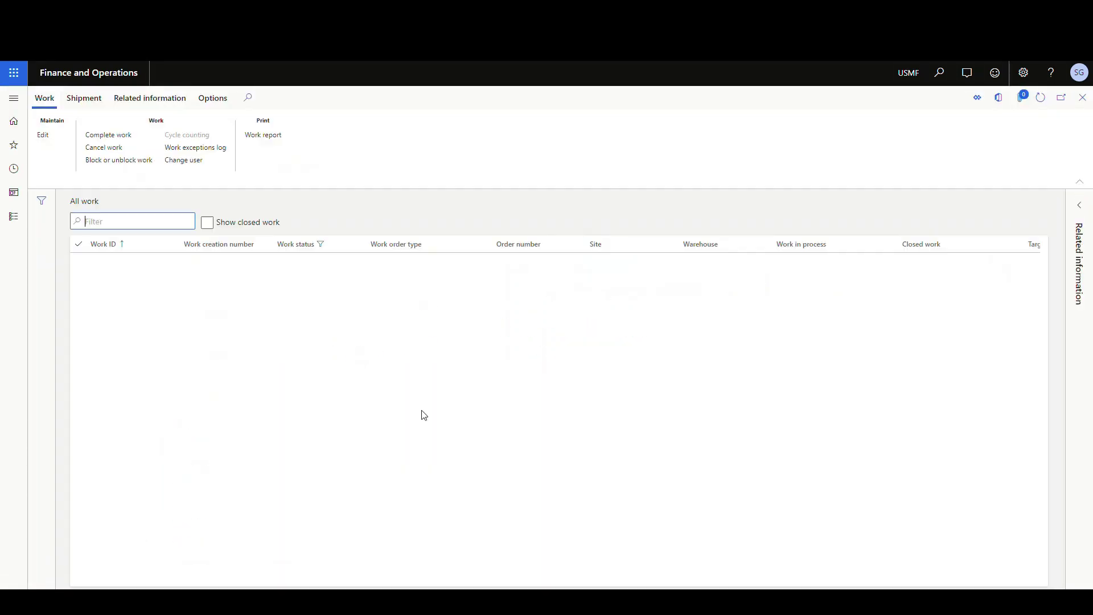
click(415, 491)
click(438, 508)
click(448, 532)
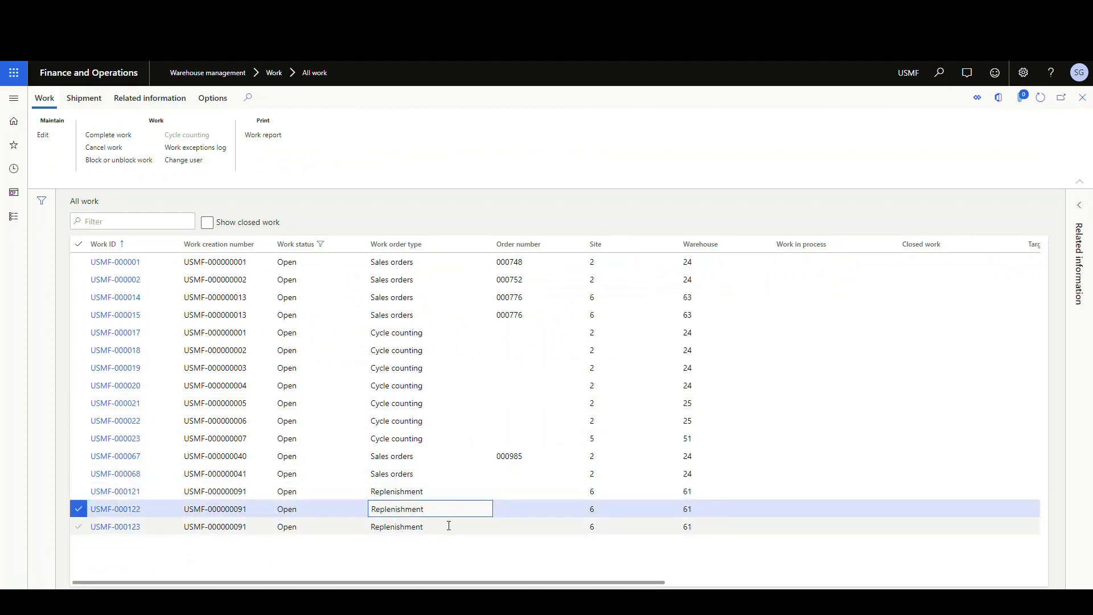
- Review the pick and put lines of the replenishment work for warehouse 61, including USMF-000122 and USMF-000123, and return to the work list
click(108, 494)
click(108, 496)
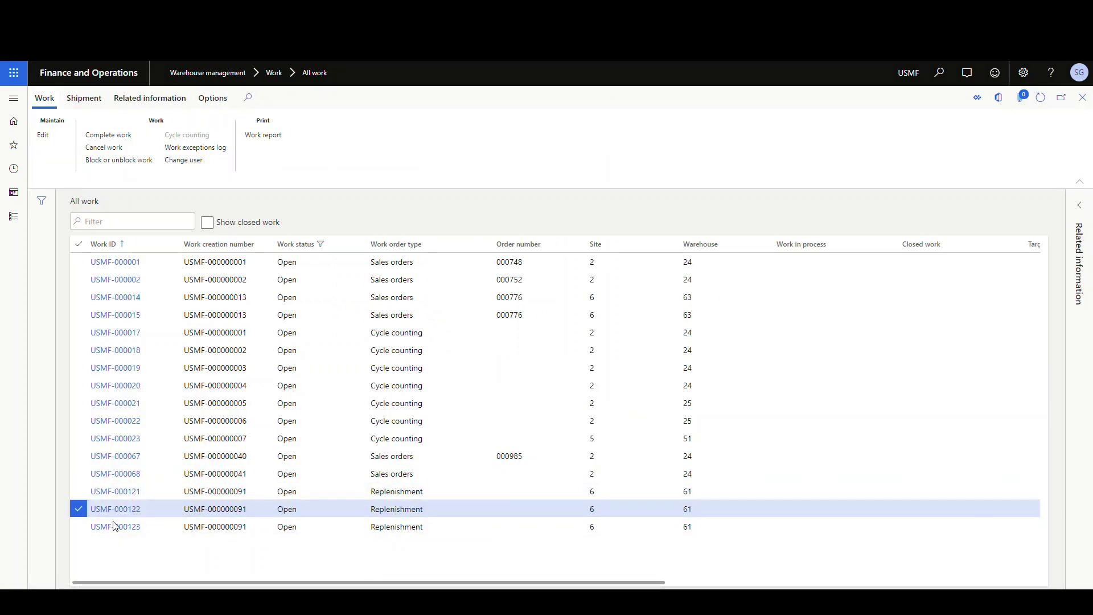
click(112, 528)
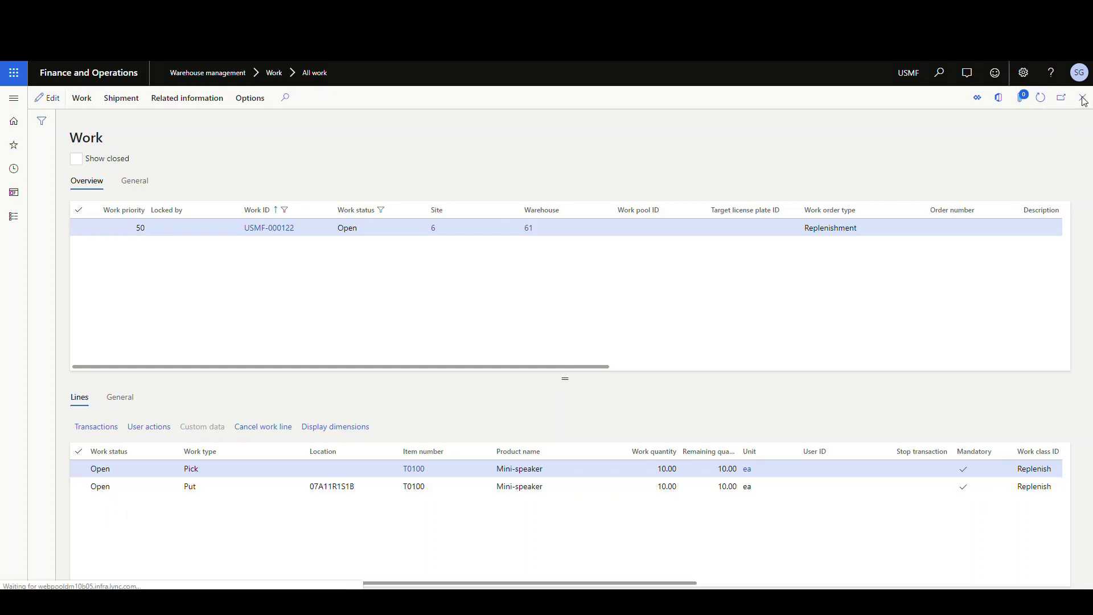
click(1083, 100)
click(119, 529)
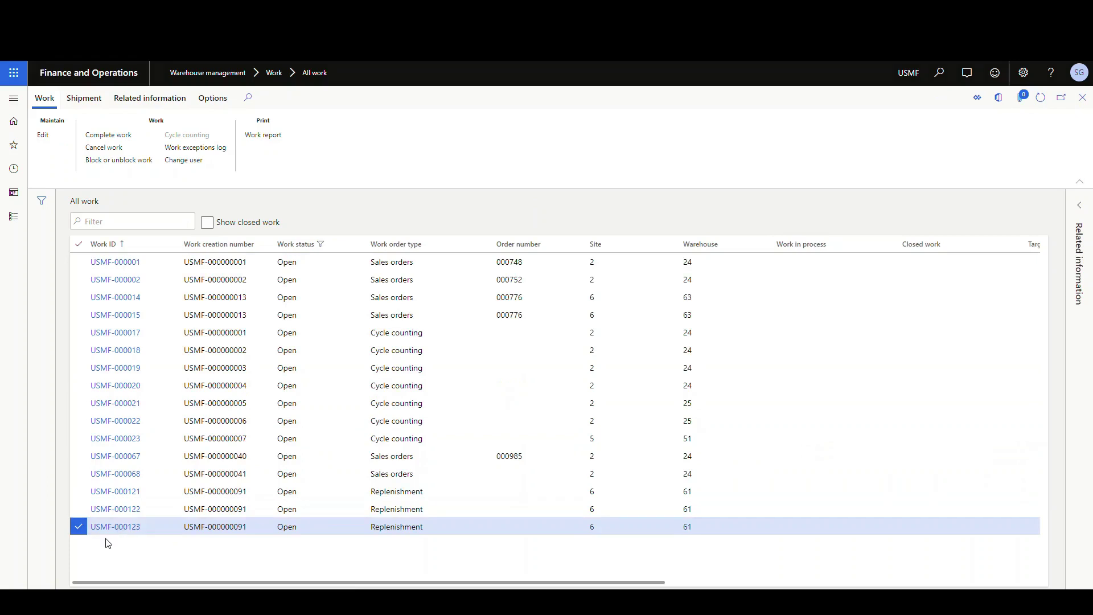
click(111, 531)
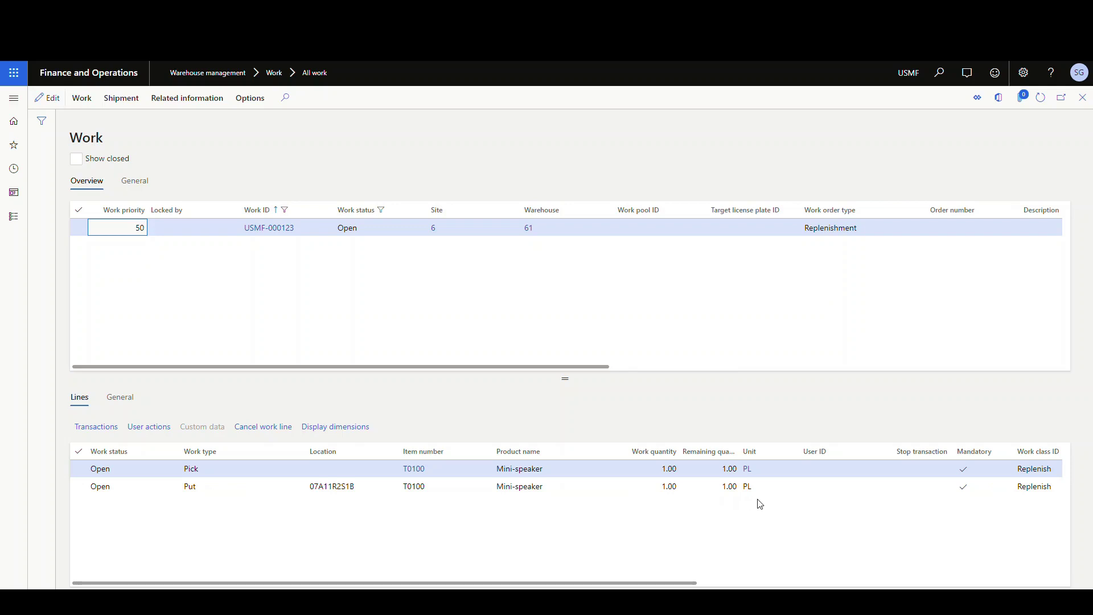
click(310, 468)
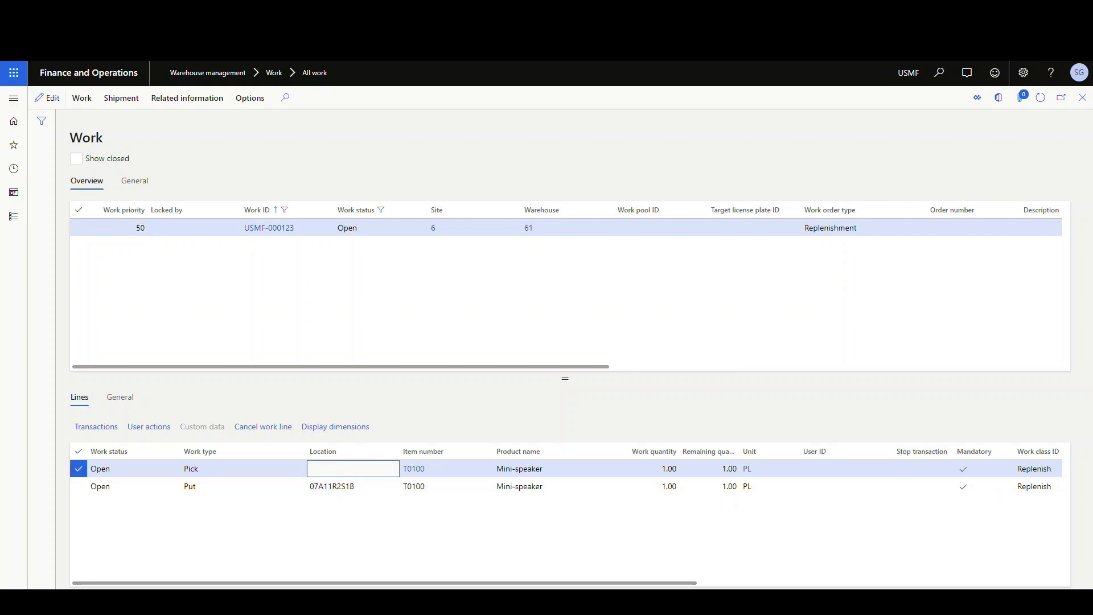
click(1083, 97)
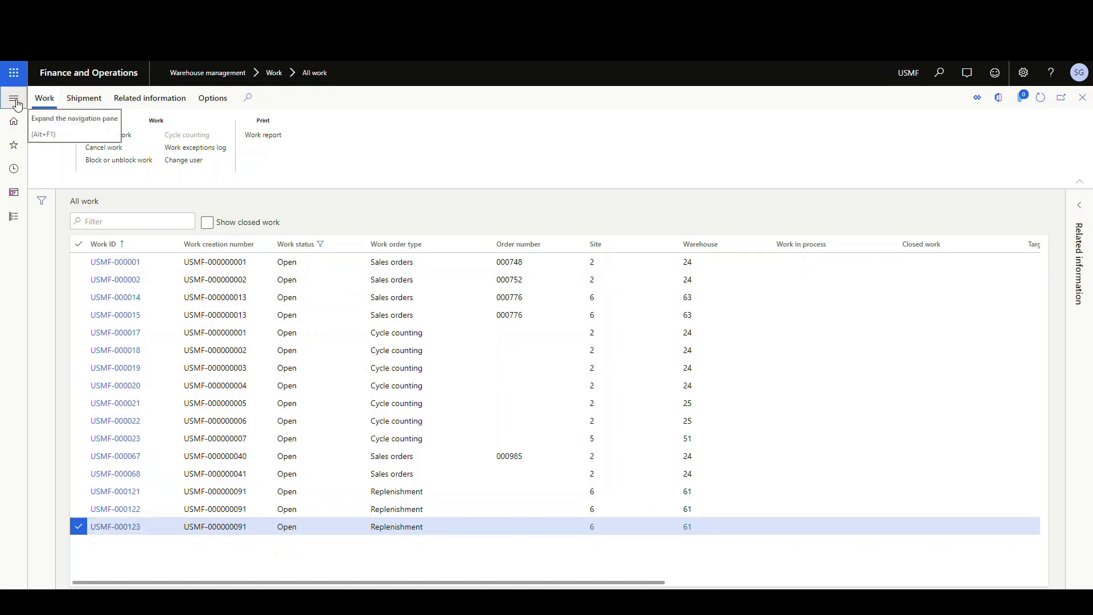
- Run slotting for template 61 from the Replenishment area with demand generation, demand location and replenishment work creation enabled
click(16, 104)
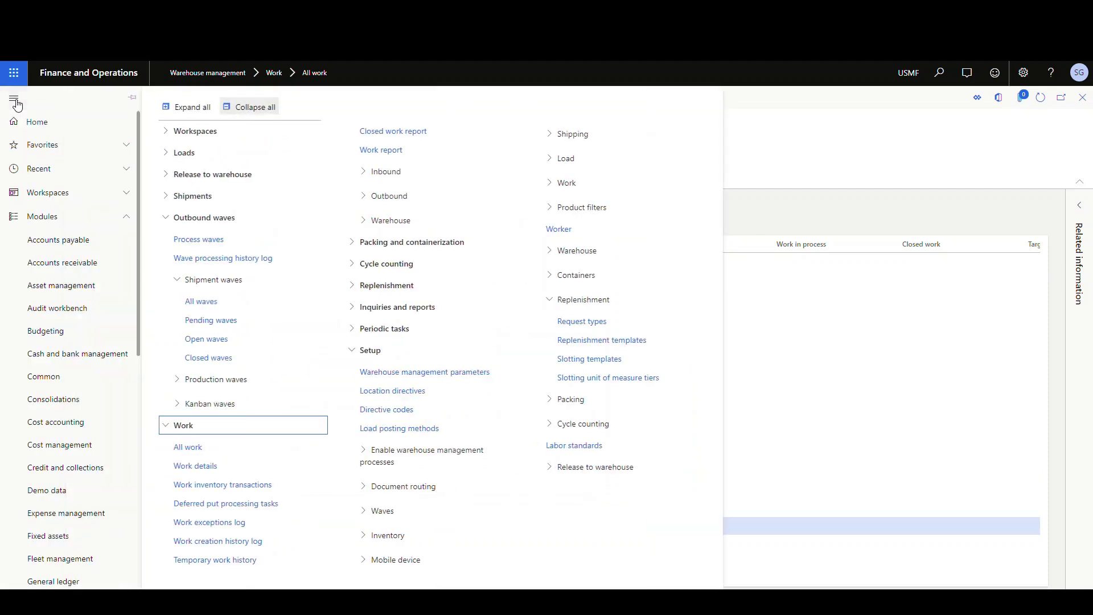
click(355, 288)
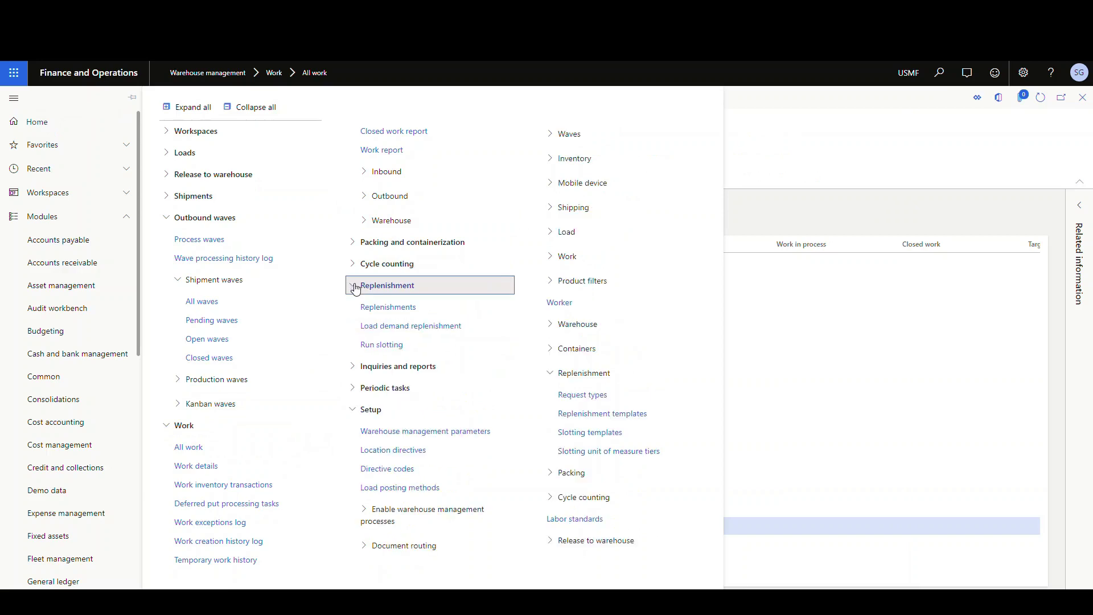
click(389, 346)
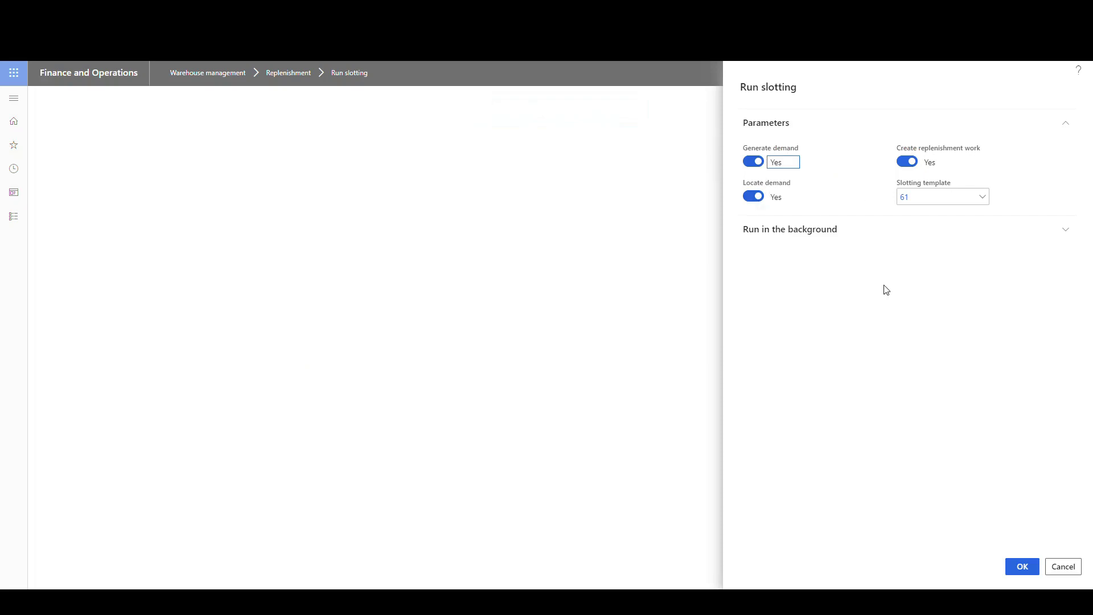
click(979, 203)
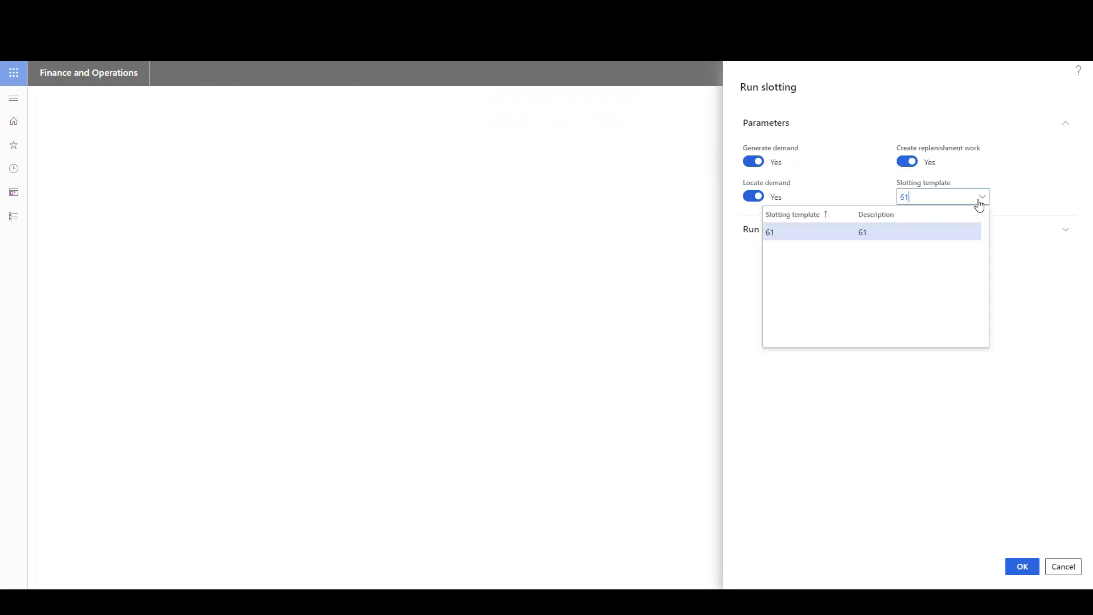
click(979, 203)
click(1073, 231)
click(1072, 233)
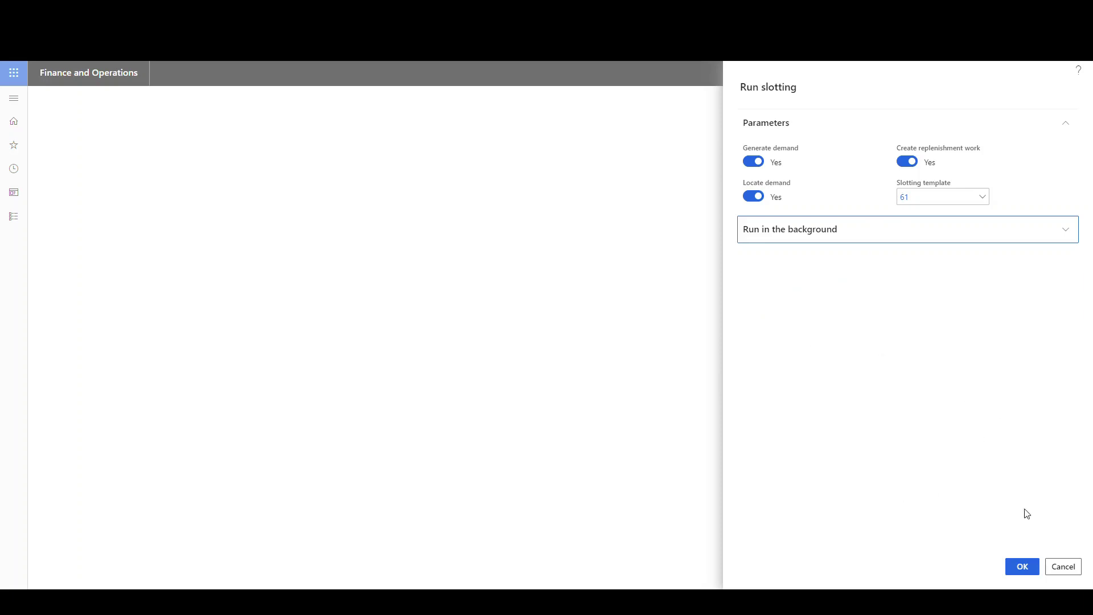
click(1021, 566)
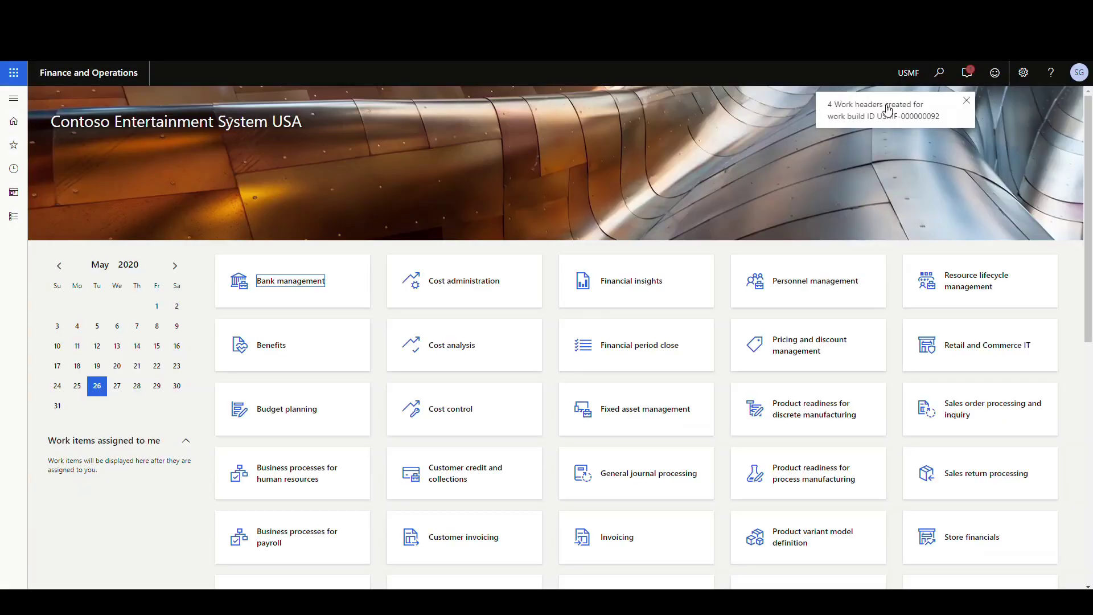
- Open the list of all work in Warehouse management
click(16, 100)
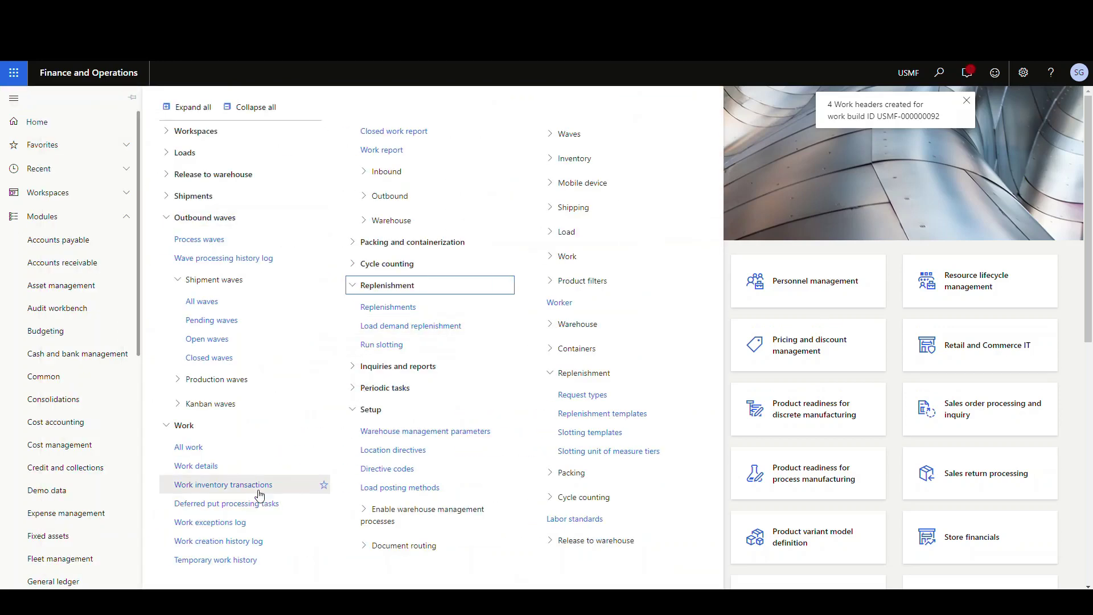
click(188, 447)
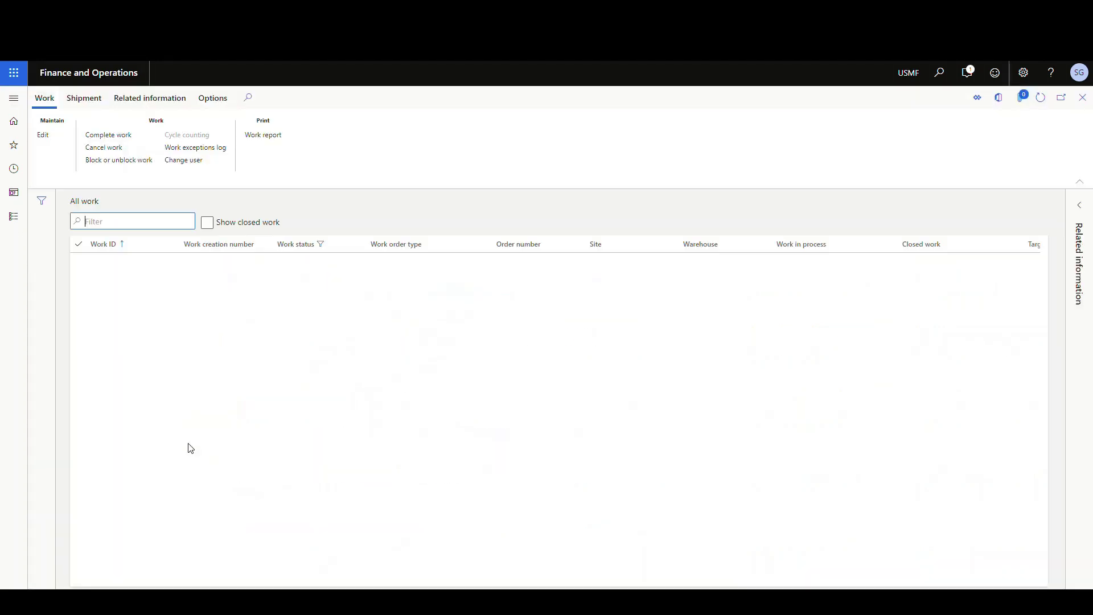